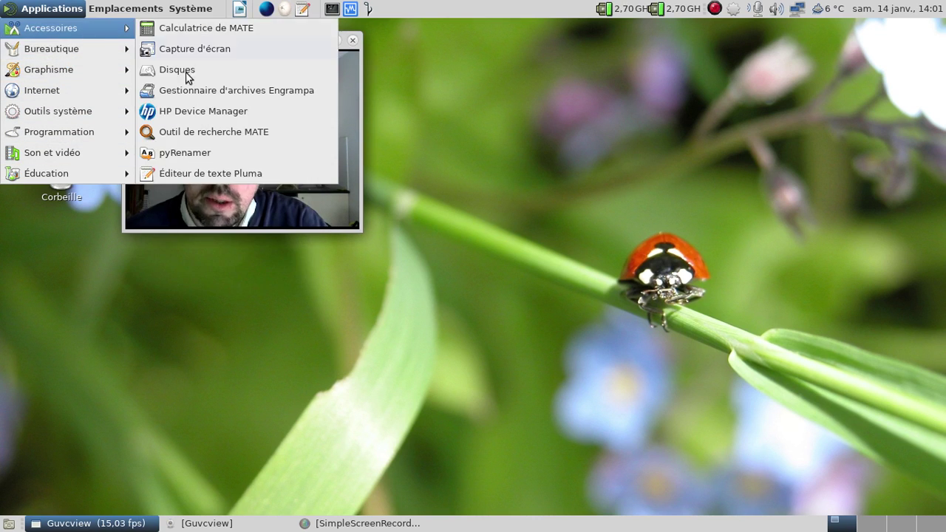
Start the Pluma text editor, shift its window clear of the webcam view, and enable the Console Python plugin
left_click(197, 173)
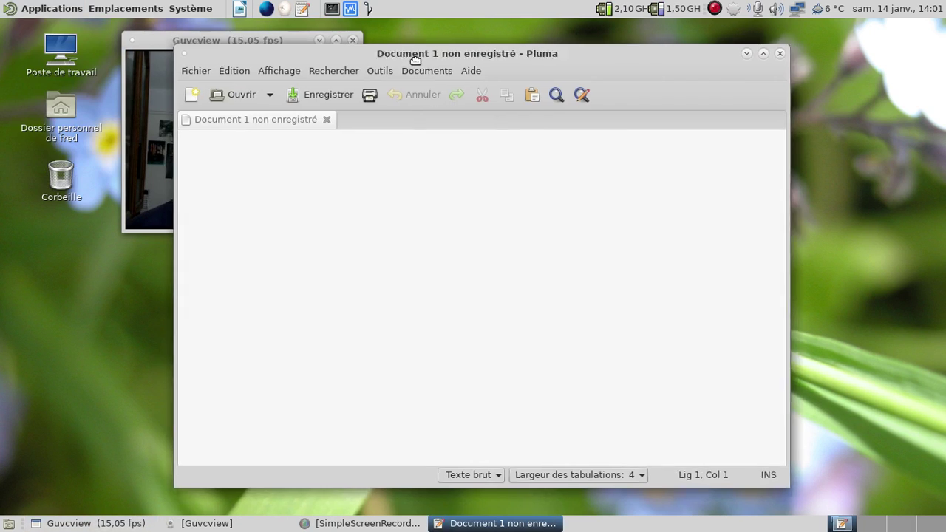
left_click_drag(416, 59, 522, 48)
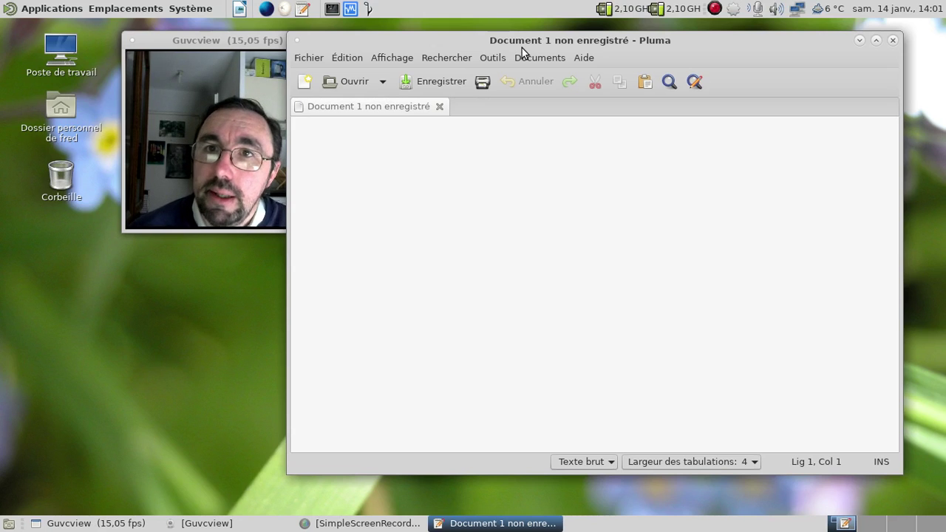
left_click(360, 57)
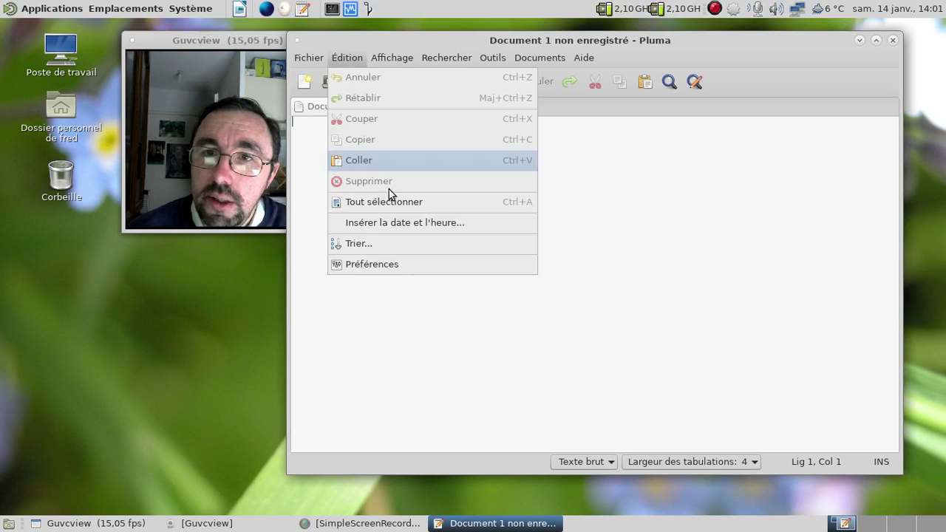
left_click(396, 263)
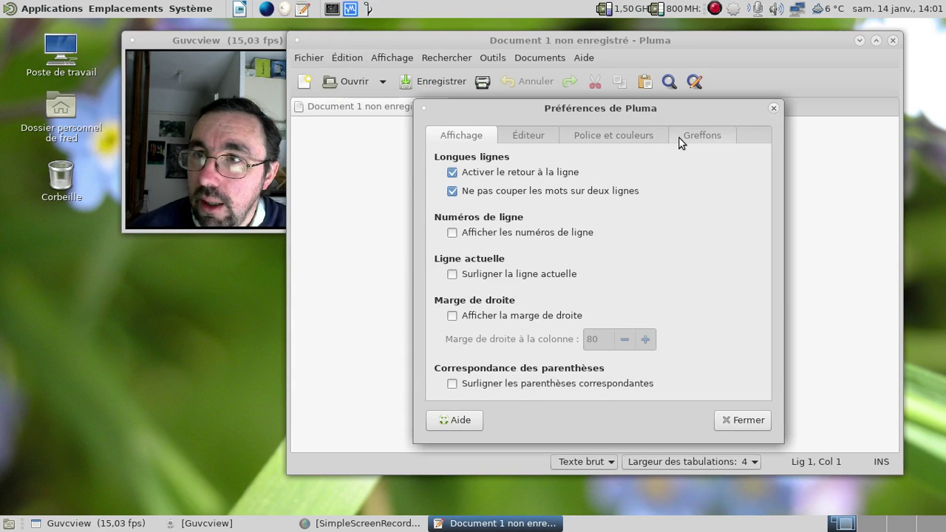
left_click(702, 136)
left_click(446, 164)
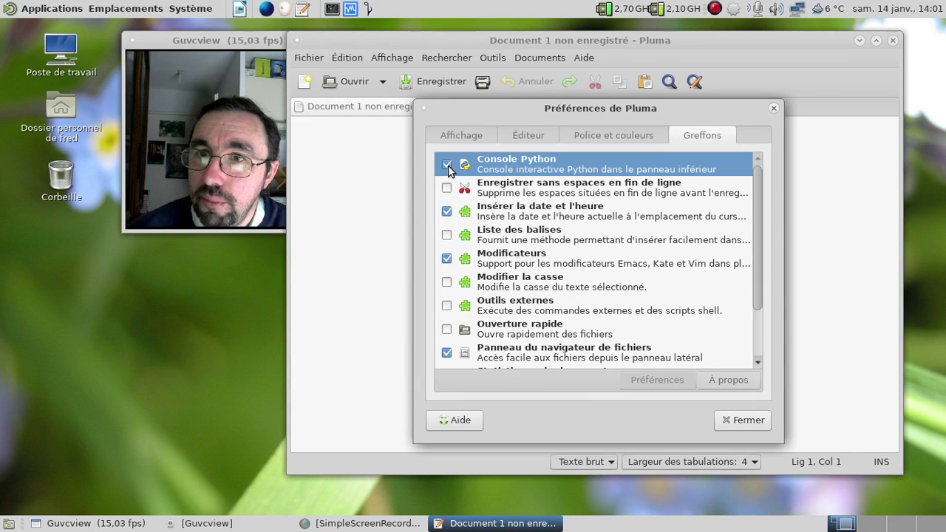
left_click(743, 420)
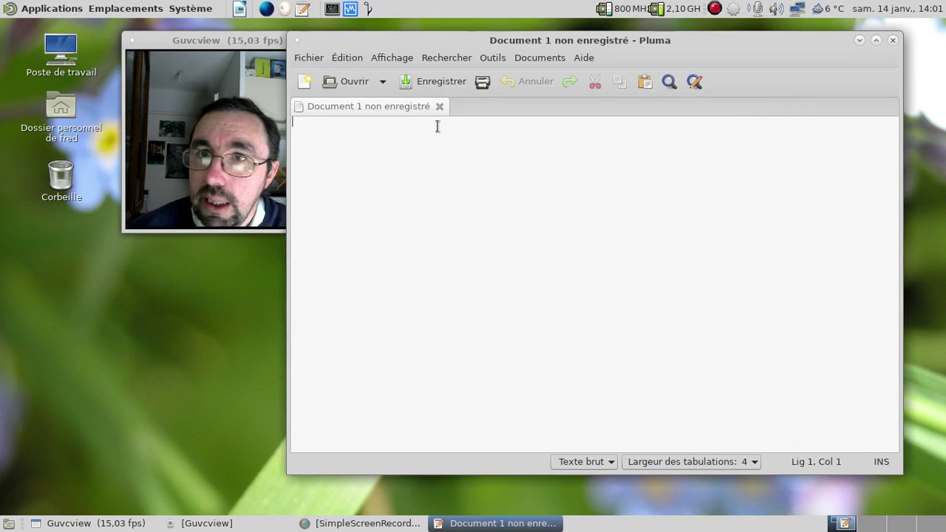
Show Pluma's lower panel and try the commands "python", "version" and "ver" in the Python console
left_click(397, 60)
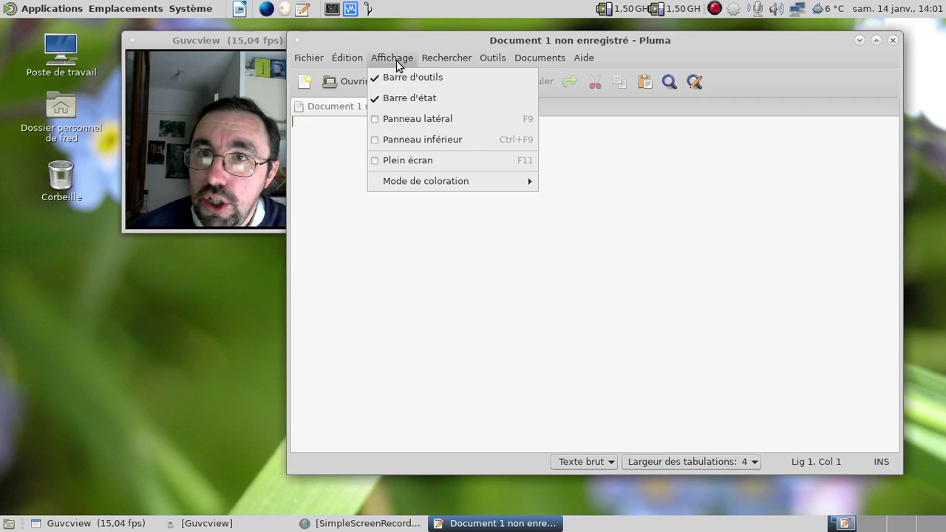
left_click(433, 140)
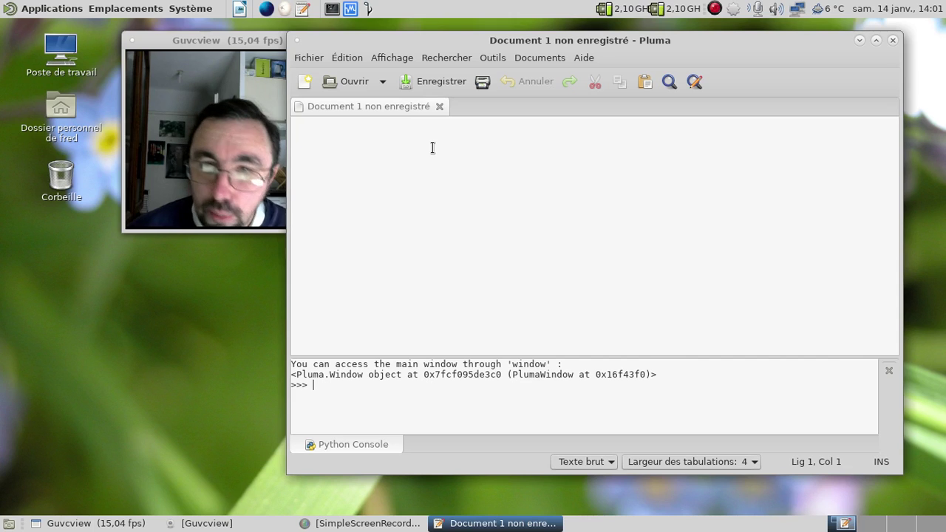
type("python")
key("Return")
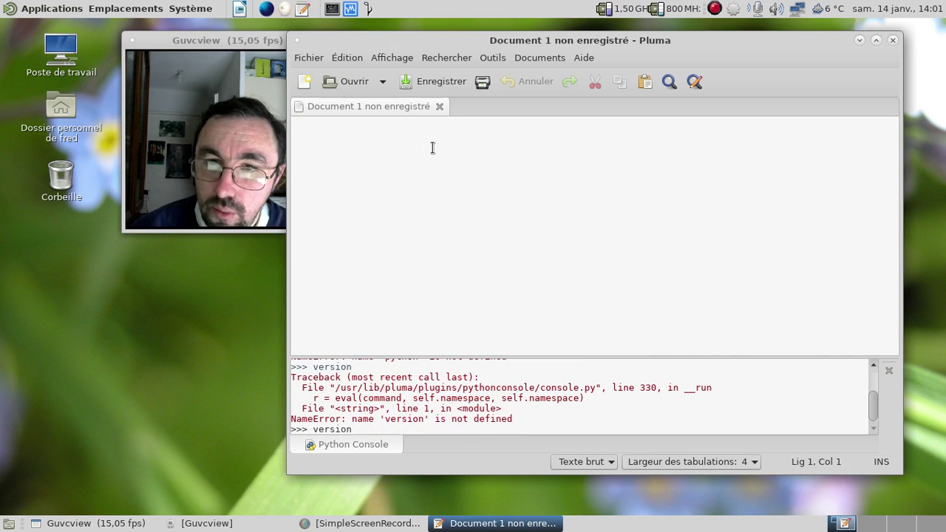
key("BackSpace")
key("Return")
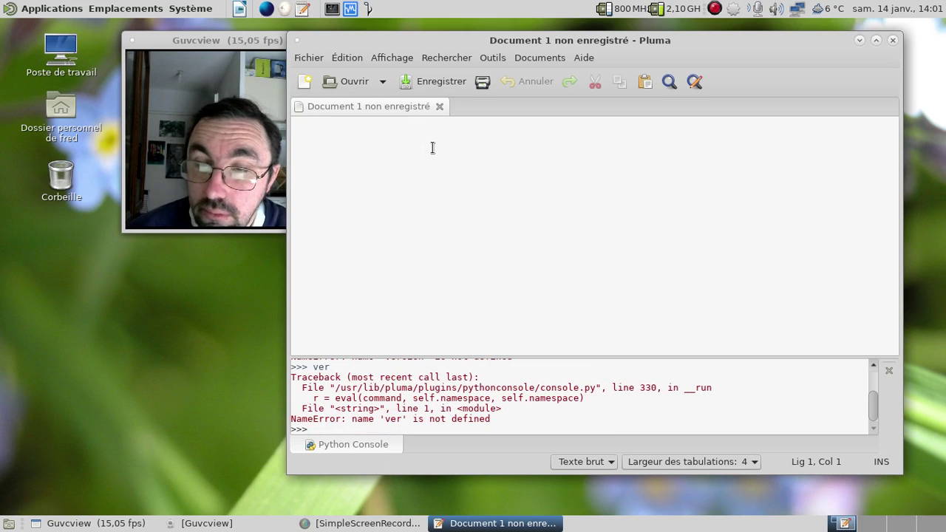
Disable Pluma's Console Python plugin, look through the remaining plugins and close the preferences
left_click(354, 59)
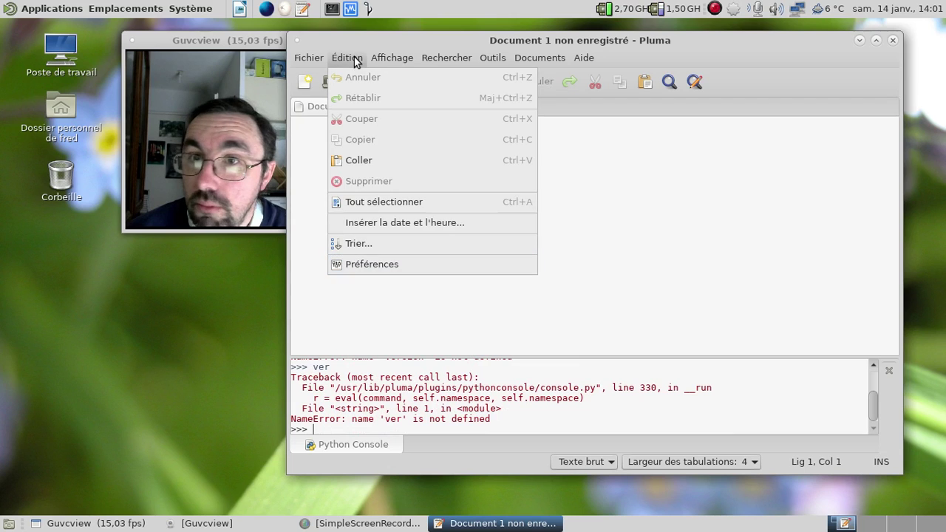
left_click(405, 260)
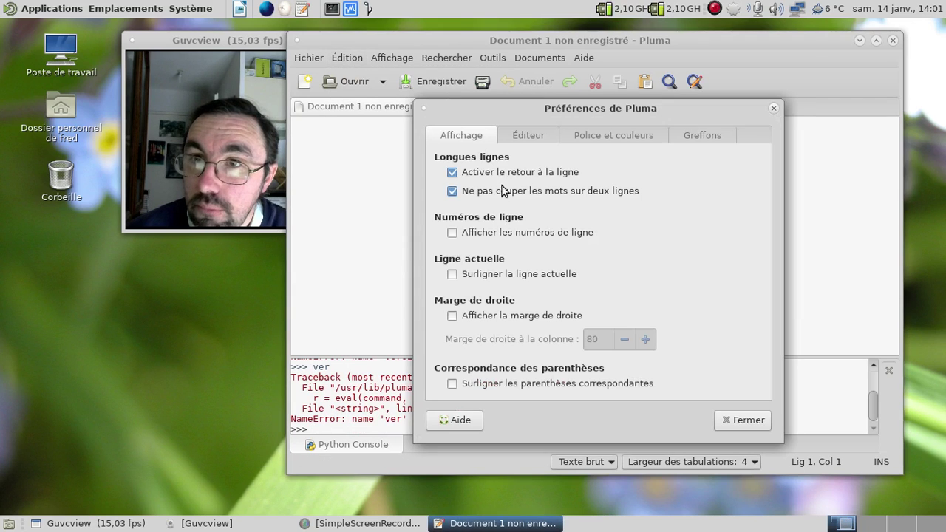
left_click(587, 139)
left_click(706, 137)
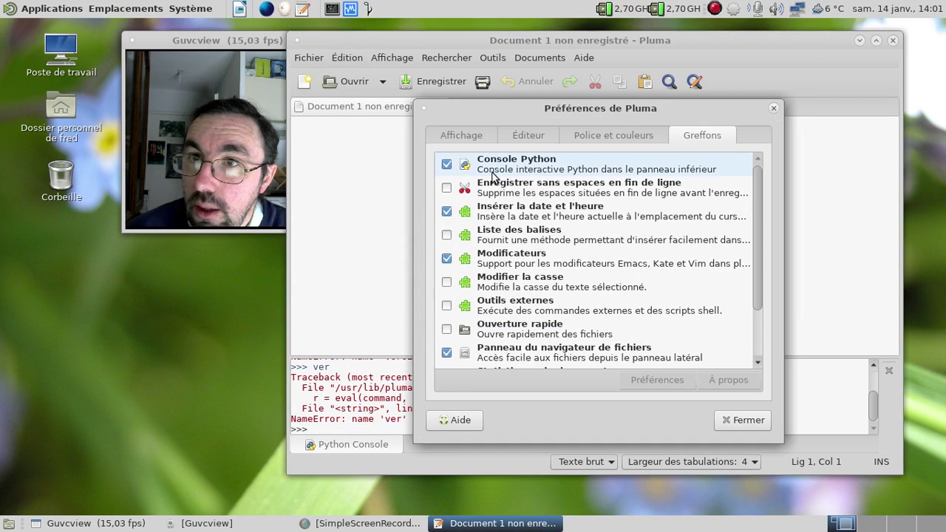
left_click(447, 165)
scroll(510, 218, "down", 1)
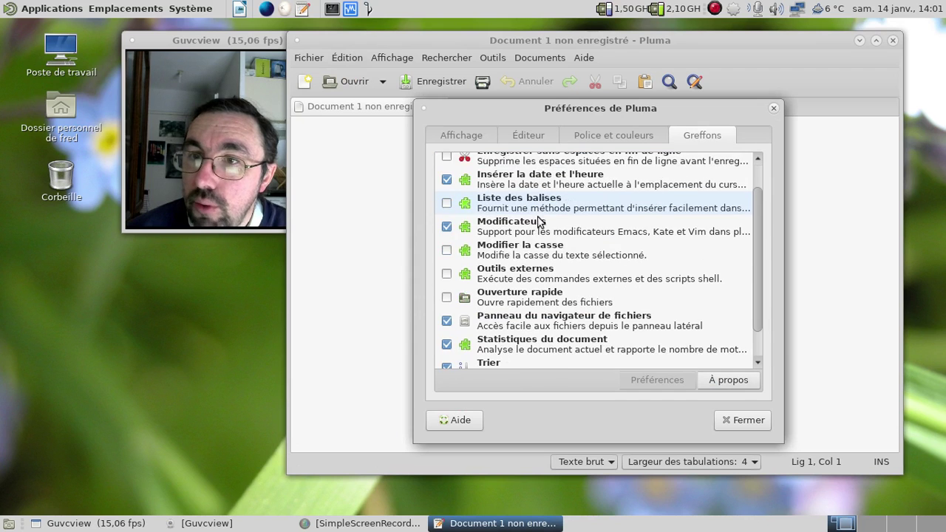
scroll(560, 287, "down", 1)
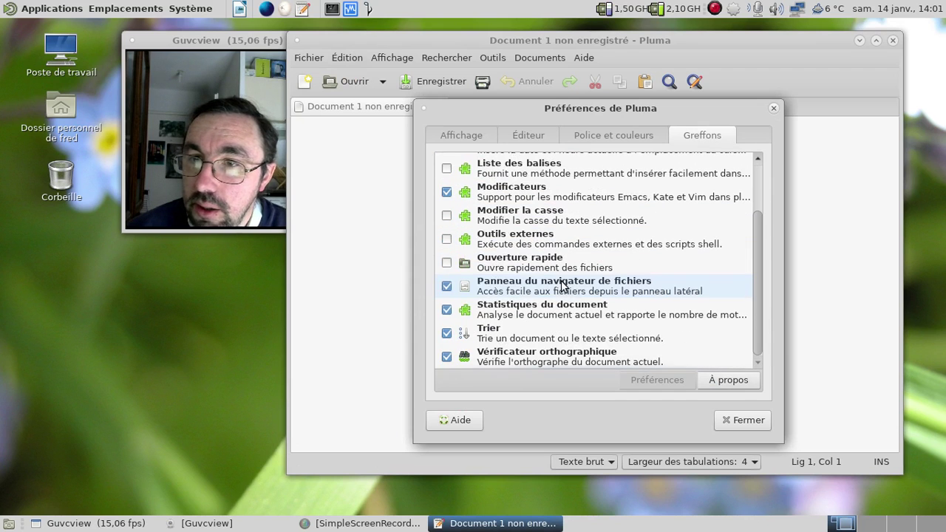
scroll(547, 344, "up", 3)
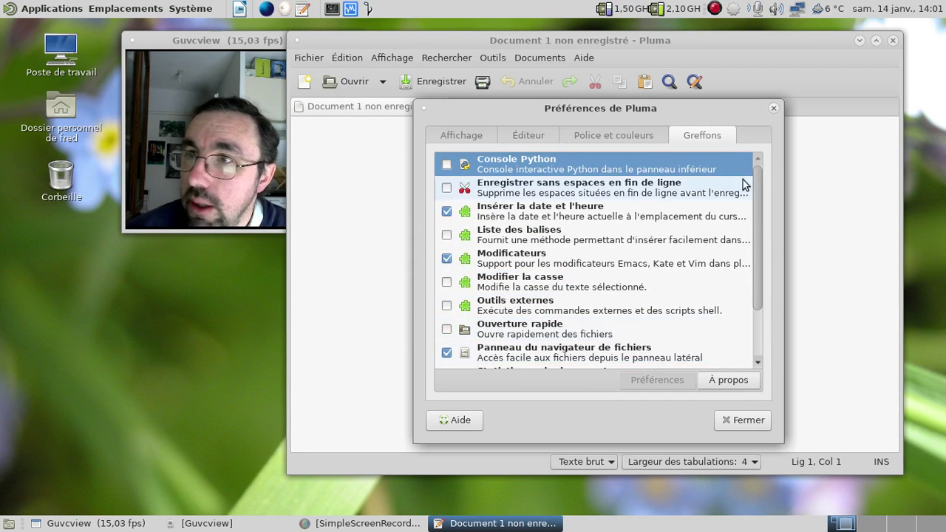
left_click(774, 108)
View Pluma's version and about information, then close the text editor
left_click(584, 57)
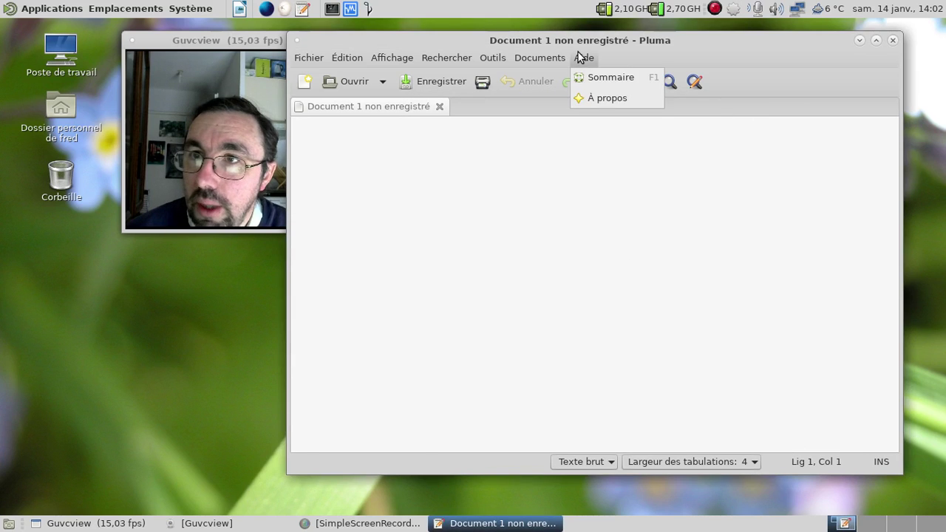
left_click(600, 99)
left_click(717, 404)
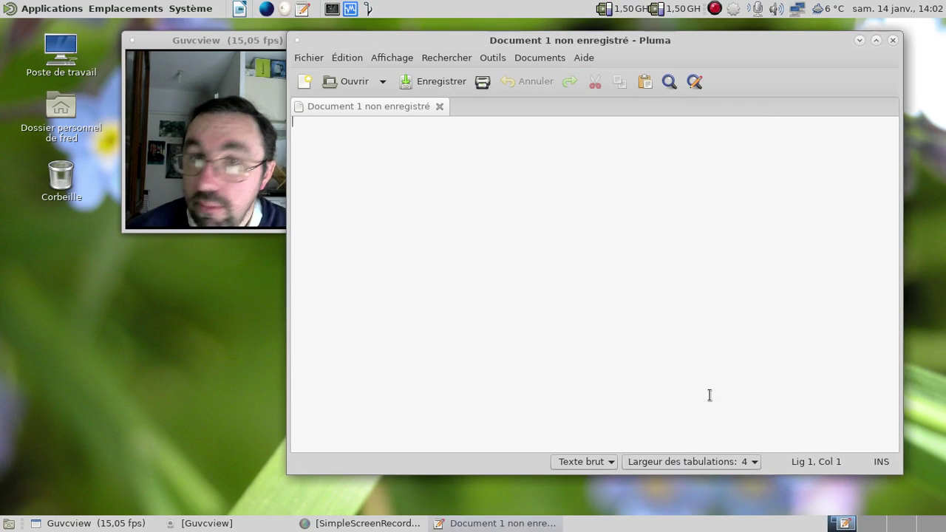
left_click(893, 41)
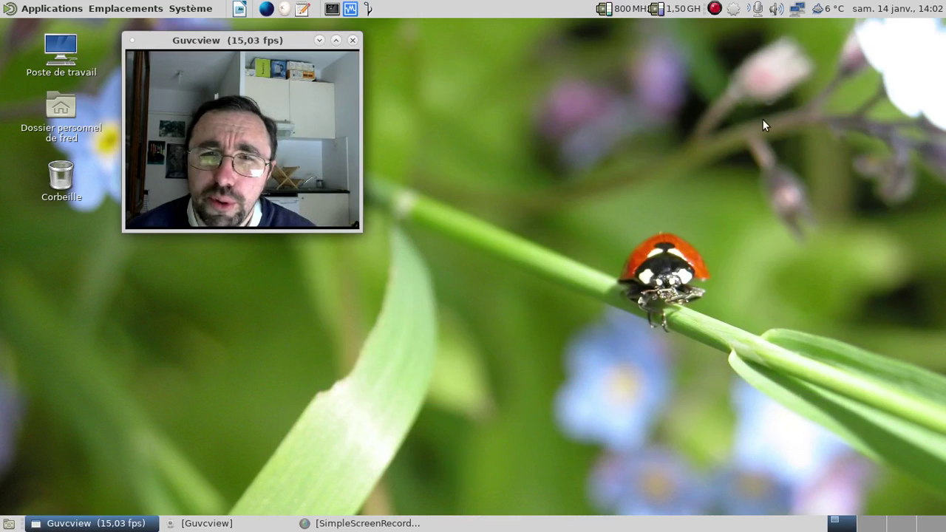
Open the personal home folder, move its window away from the webcam view and bring the webcam window to the front
double_click(72, 135)
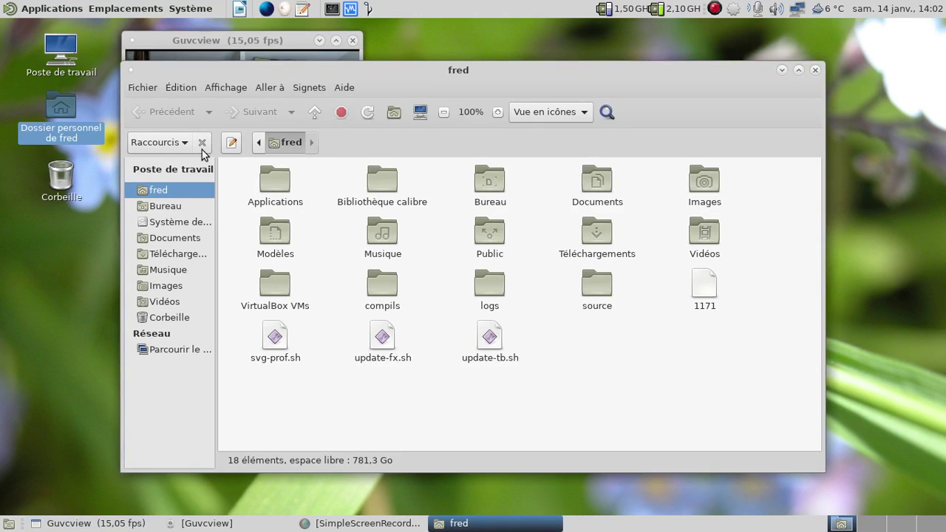
left_click_drag(460, 68, 564, 69)
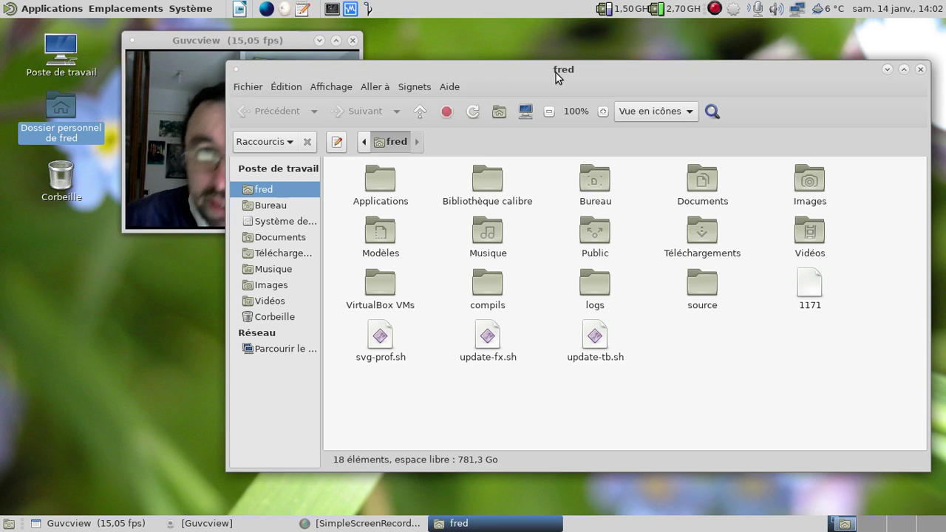
left_click(222, 40)
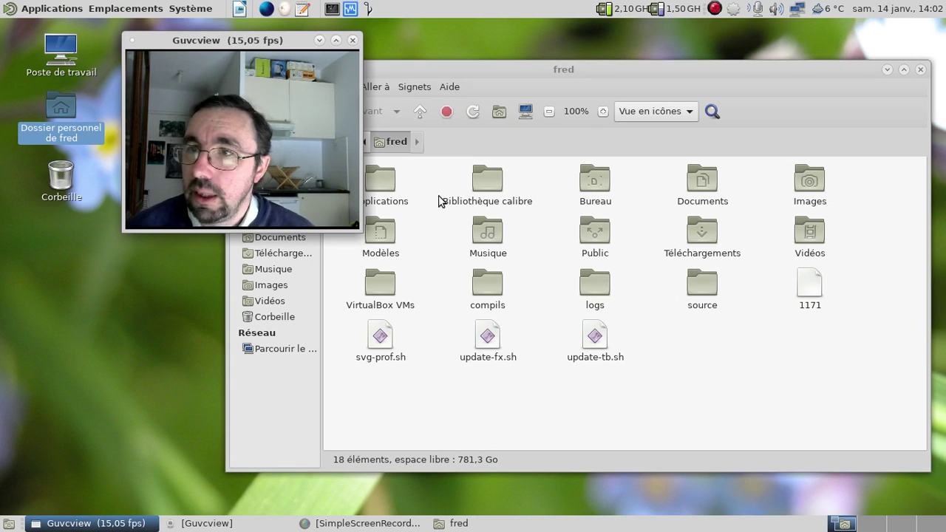
Check the properties of the Documents folder and close them again
right_click(695, 166)
left_click(747, 505)
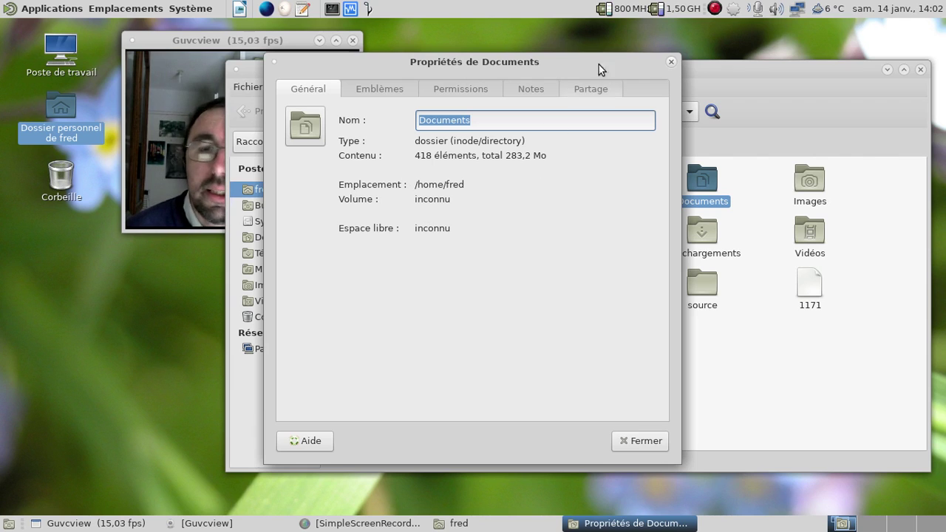
left_click(670, 63)
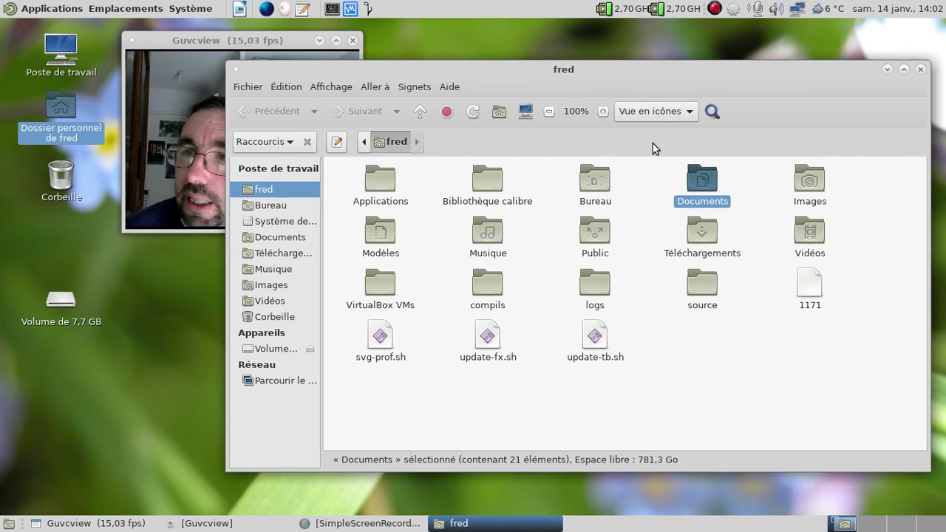
Copy the Documents folder from the home folder to the 7.7 GB USB volume
right_click(702, 183)
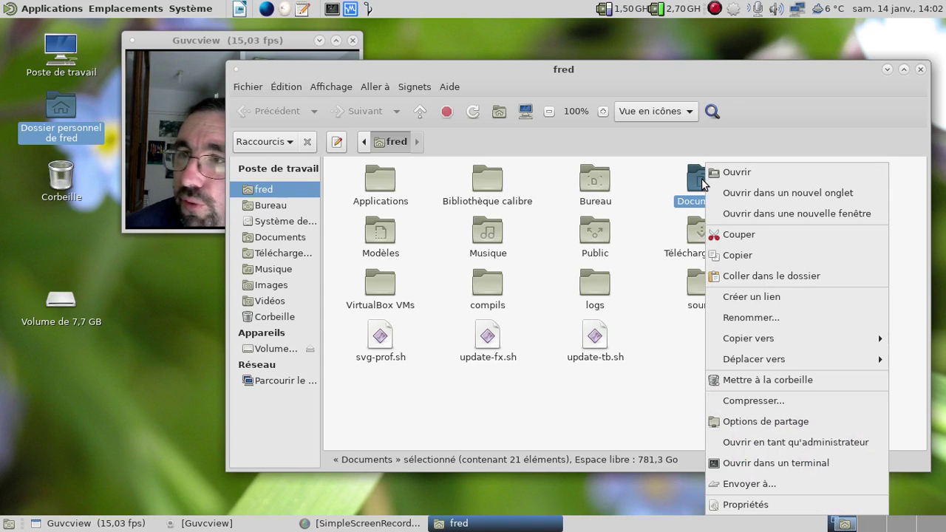
left_click(739, 259)
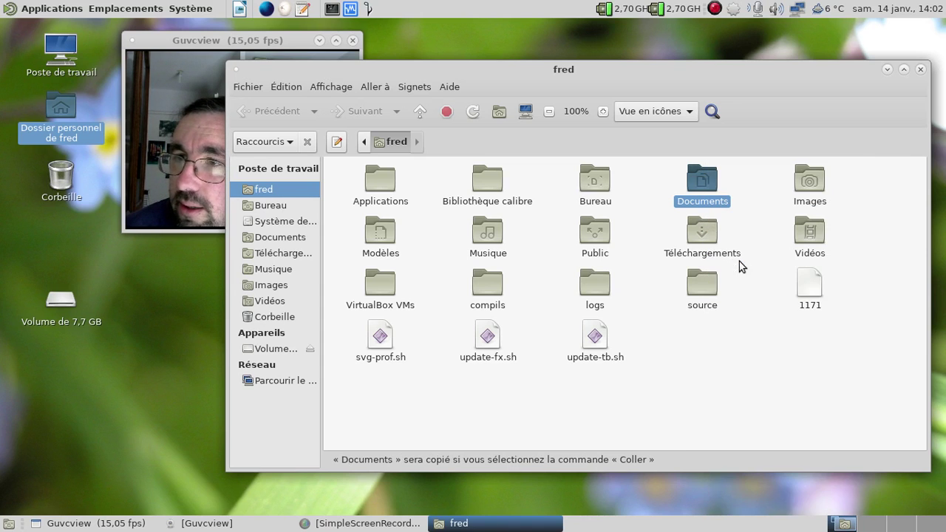
left_click(288, 348)
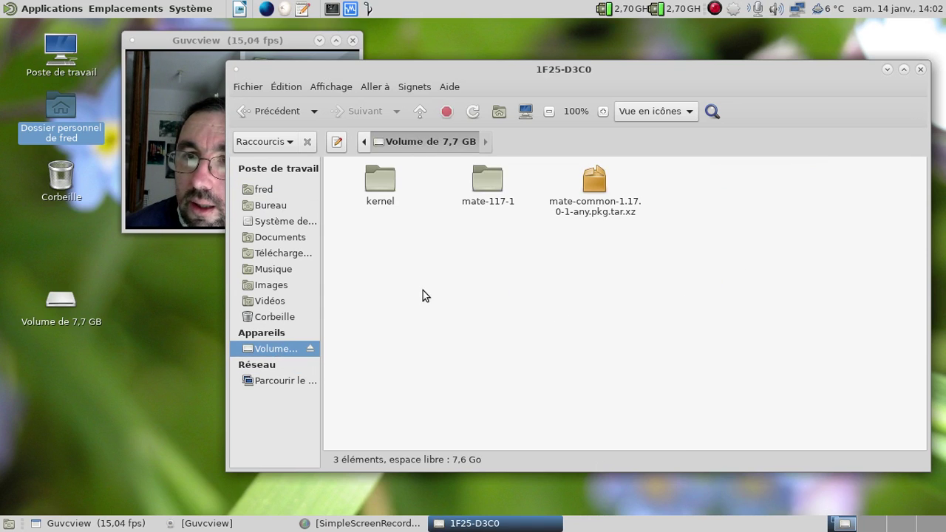
right_click(423, 296)
left_click(474, 178)
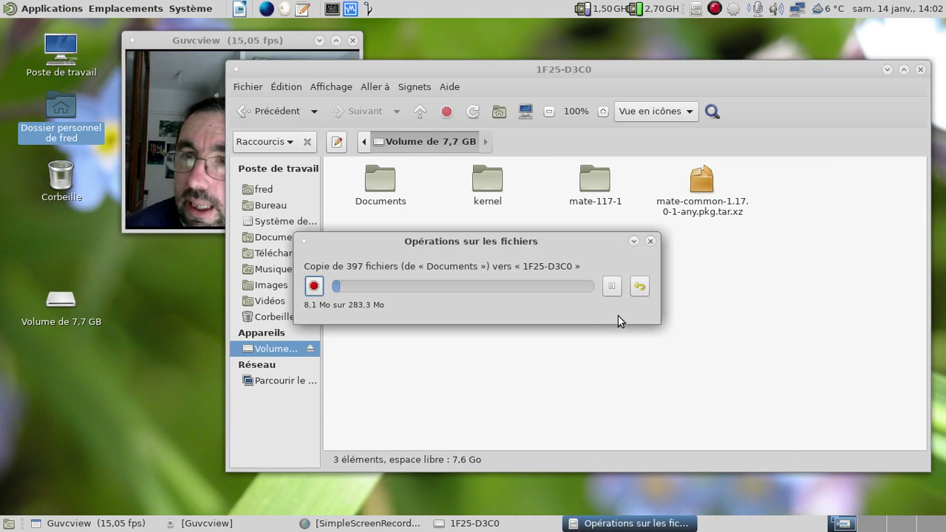
Pause and resume the running copy of Documents twice
left_click(612, 287)
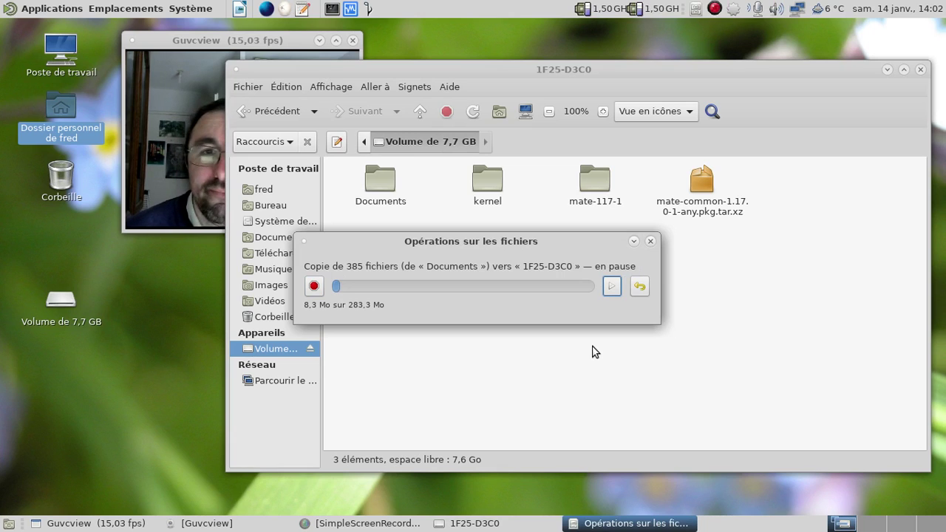
left_click(611, 287)
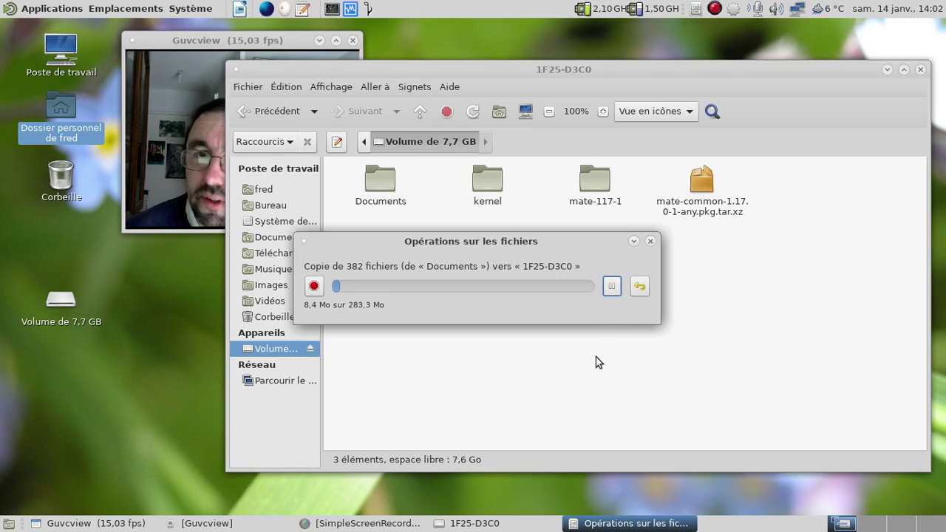
left_click(612, 287)
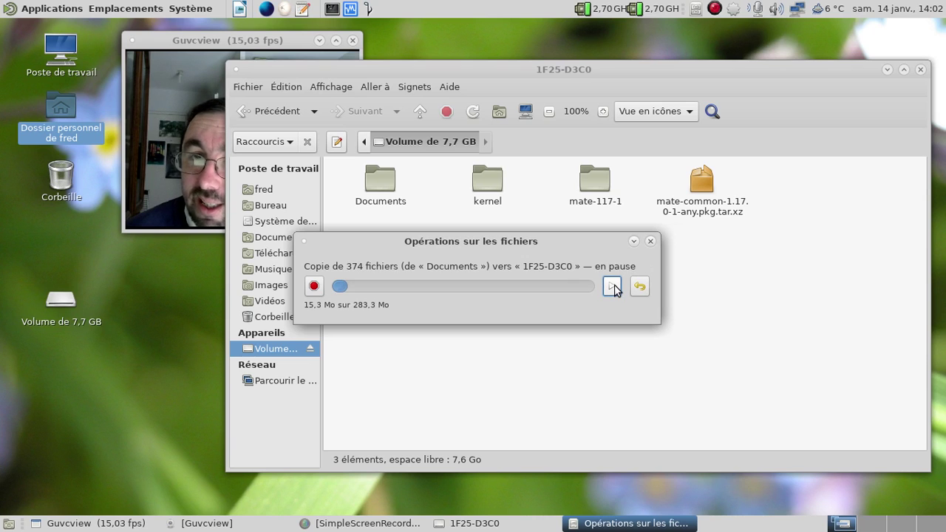
left_click(612, 286)
Move the Guvcview webcam window closer to the desktop's corner and bring the file operations progress window to the front
left_click(166, 169)
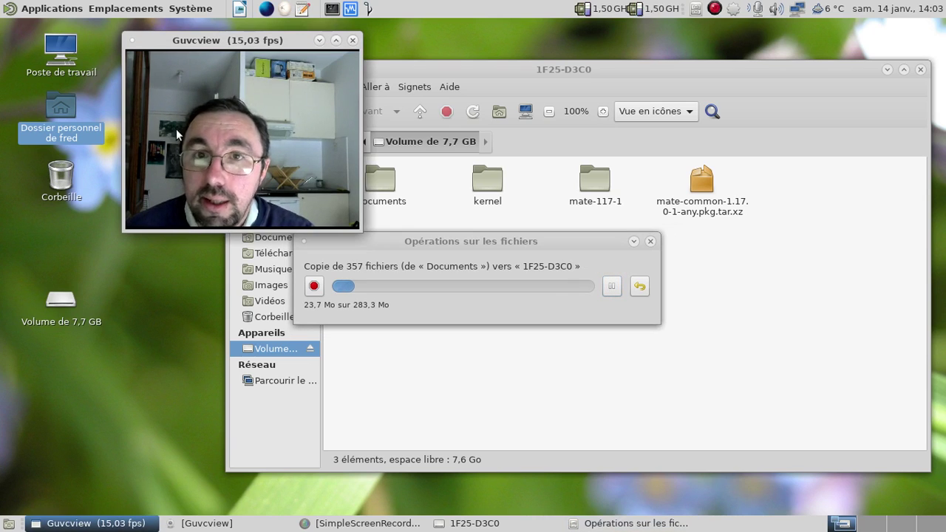
left_click_drag(185, 43, 126, 36)
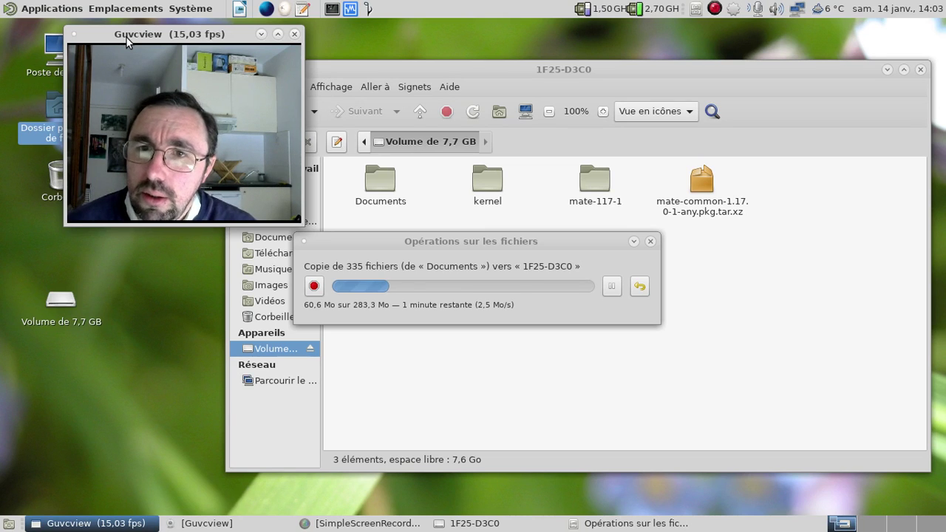
left_click(450, 240)
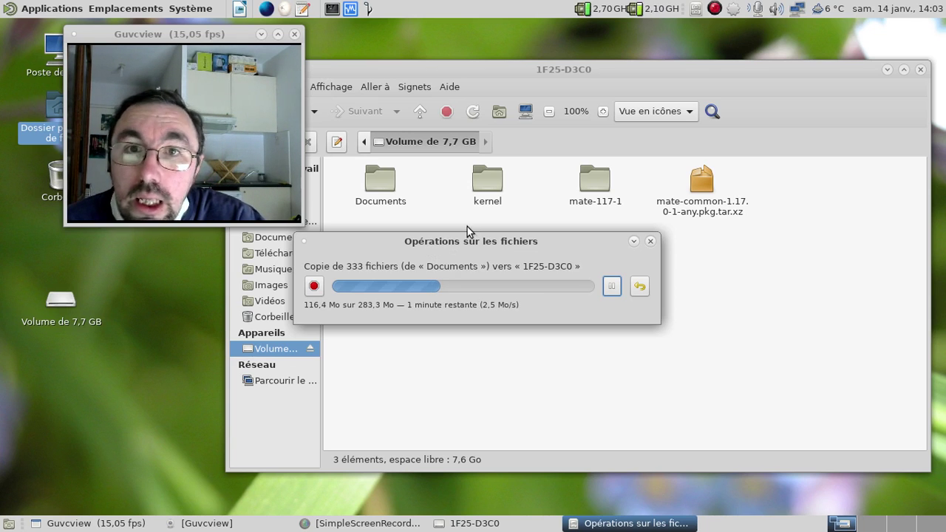
Open the system monitor to check the Arch Linux, kernel and MATE version information, and close it again
left_click(52, 8)
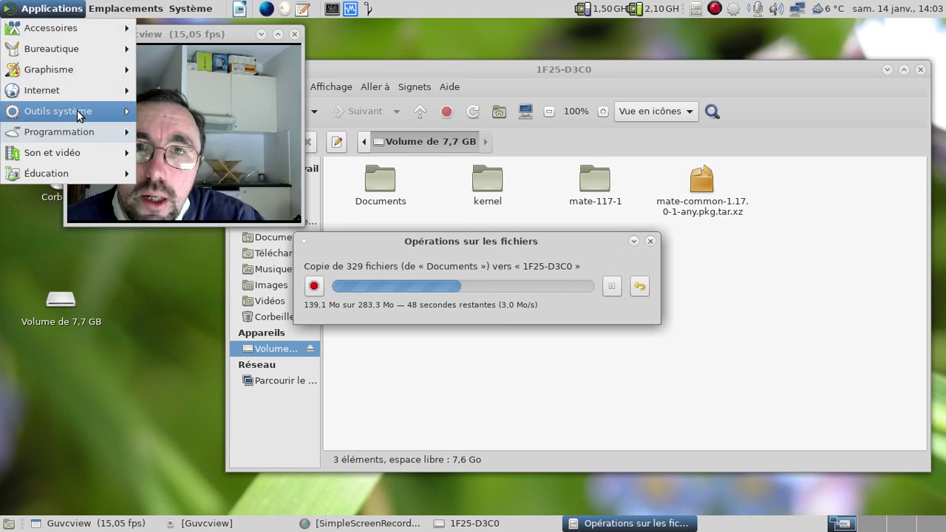
mouse_move(76, 110)
left_click(255, 256)
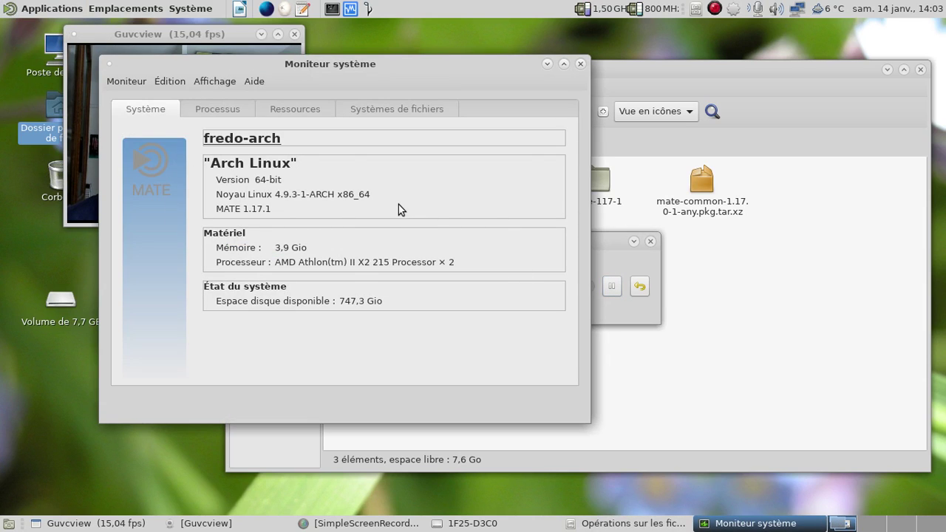
left_click(580, 65)
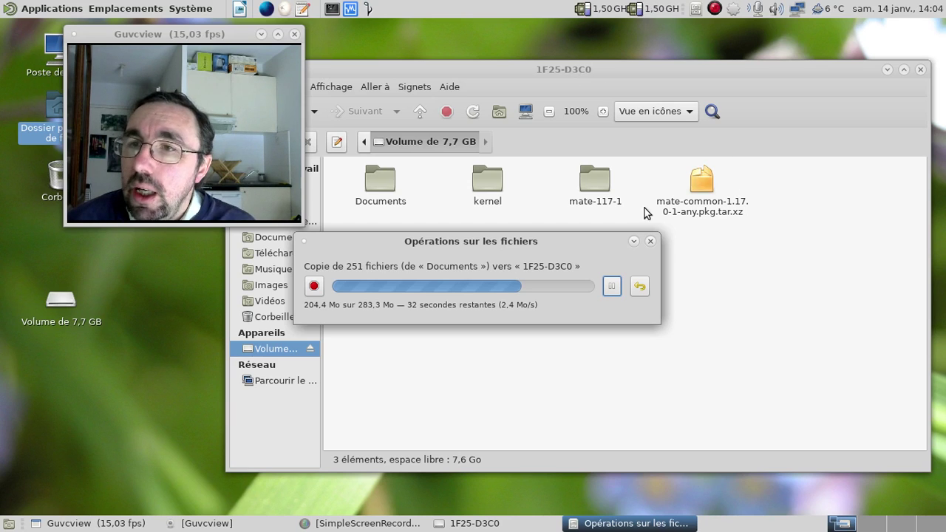
Check the properties of the mate-117-1 folder on the USB volume, look through its packages and close the file manager window
left_click(602, 187)
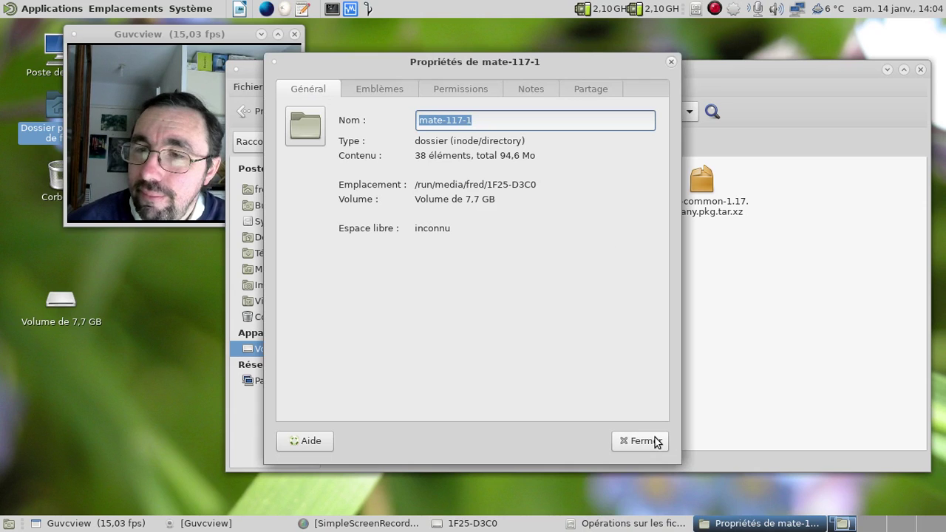
left_click(654, 441)
double_click(604, 203)
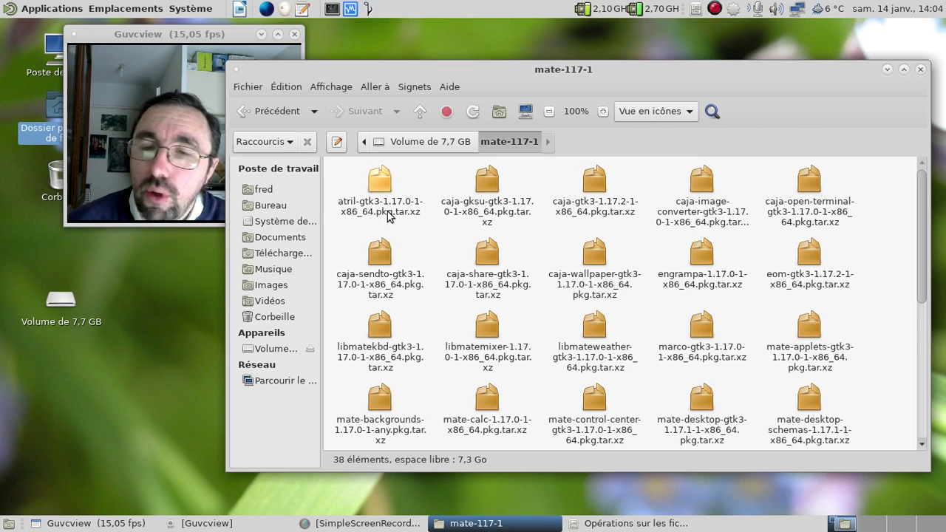
scroll(436, 278, "down", 2)
scroll(436, 283, "down", 1)
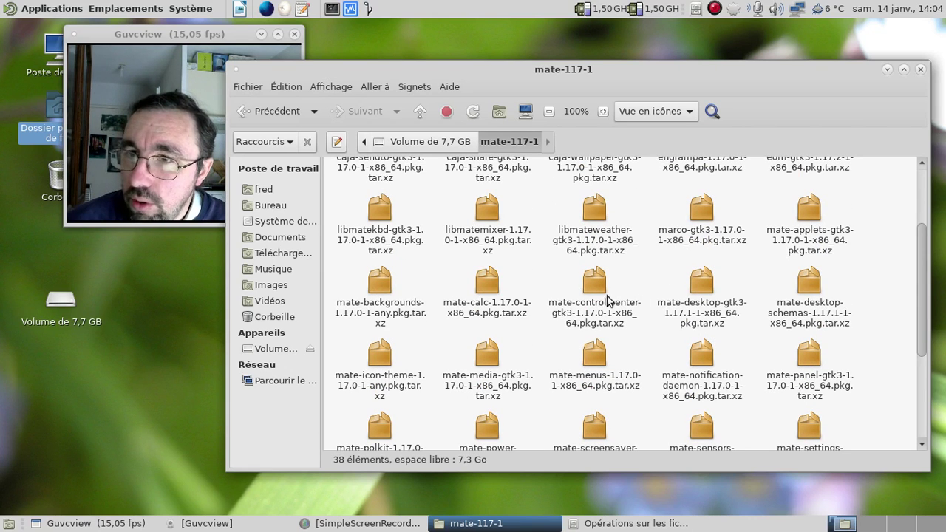
scroll(838, 294, "down", 2)
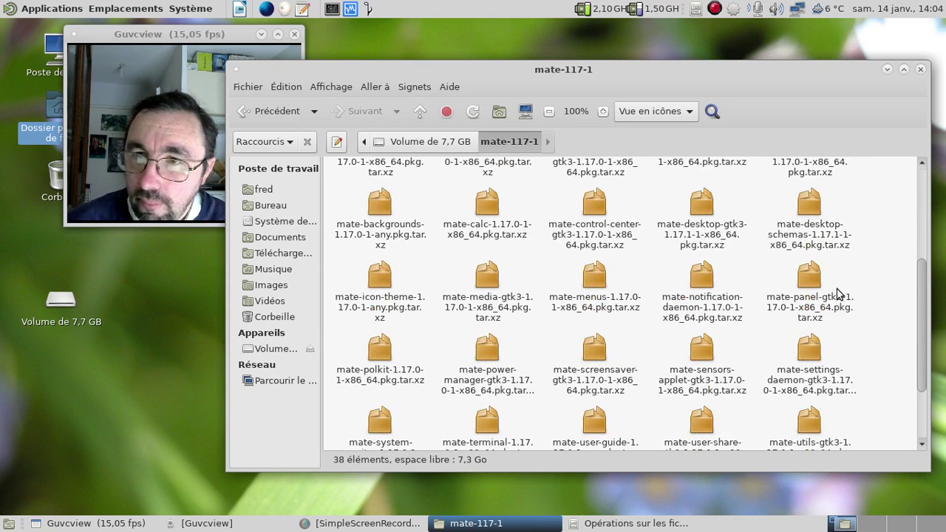
scroll(838, 293, "down", 2)
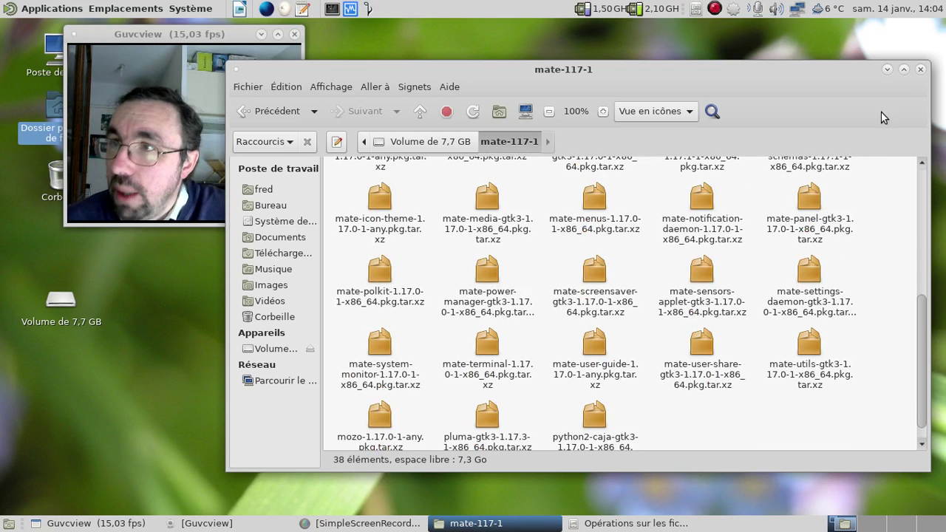
left_click(921, 69)
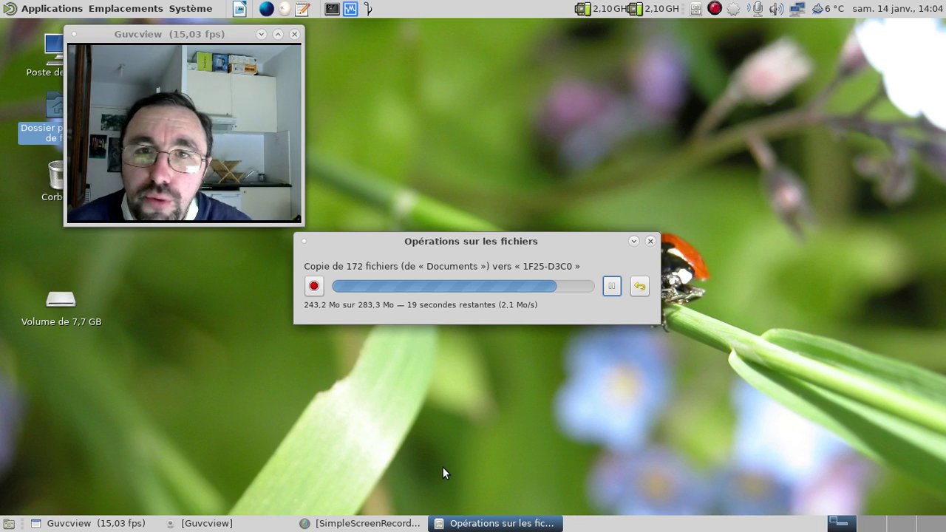
Check the version of the MATE panel in its about information and close it
left_click(164, 401)
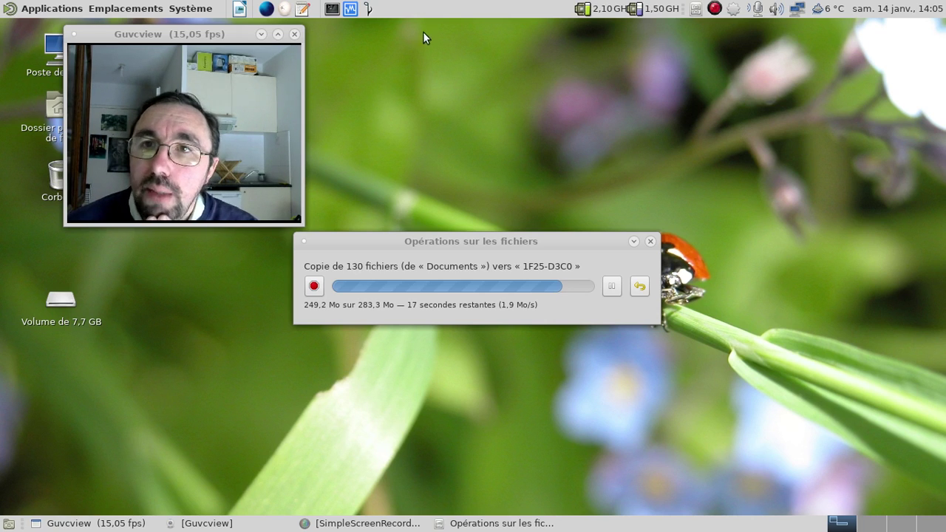
right_click(449, 9)
left_click(499, 128)
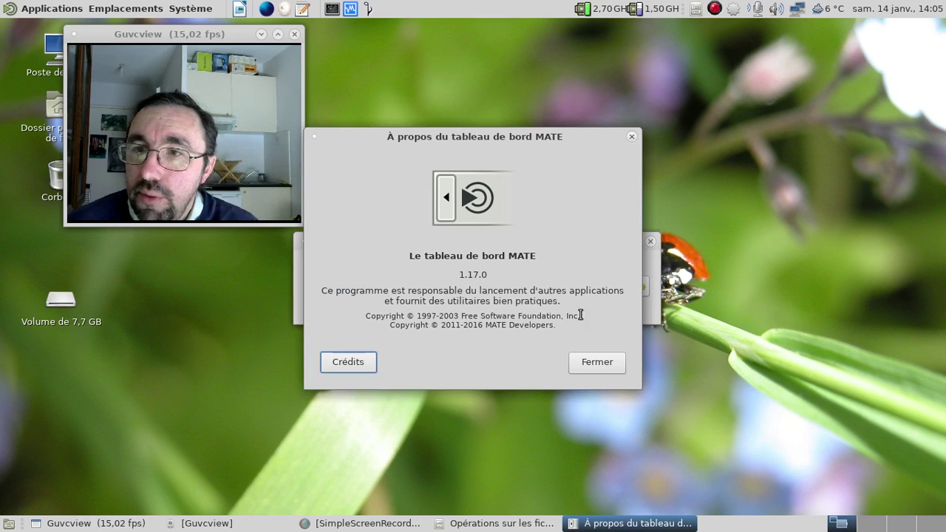
left_click(599, 362)
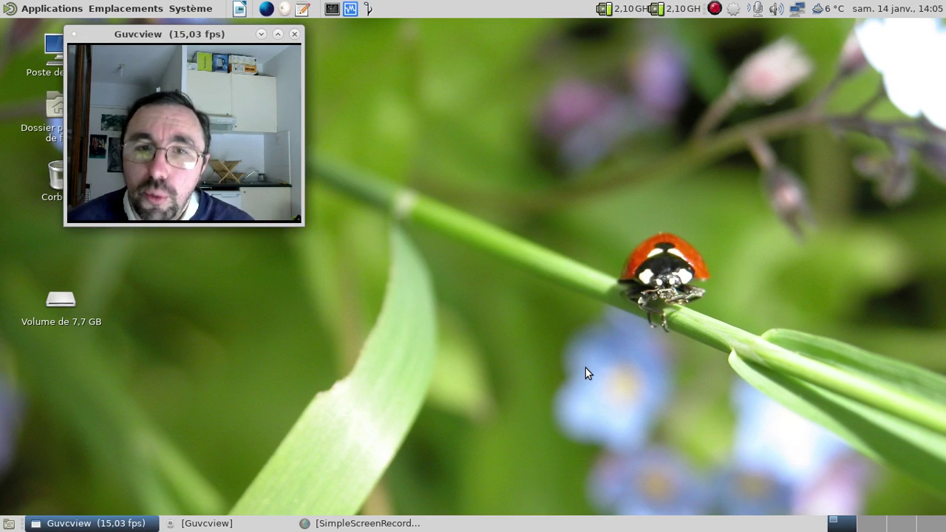
Eject the 7.7 GB USB volume from the desktop
right_click(65, 311)
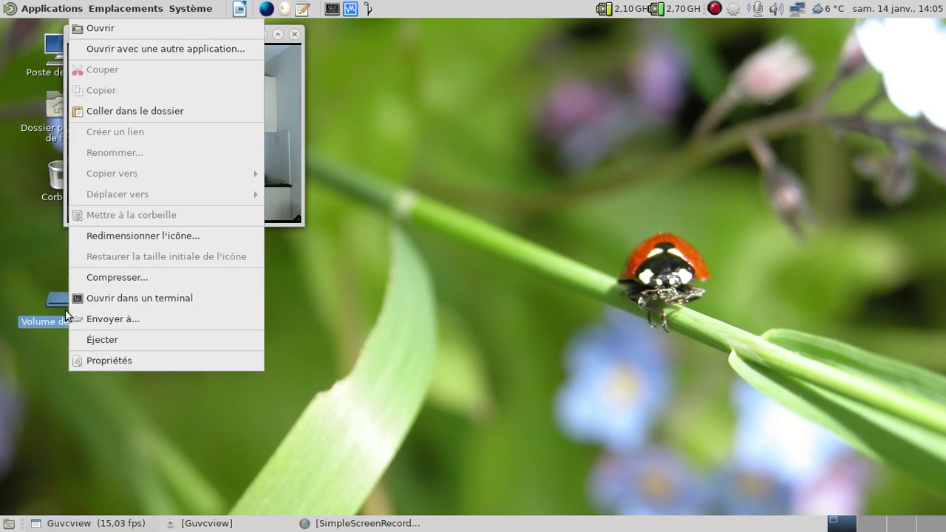
left_click(105, 334)
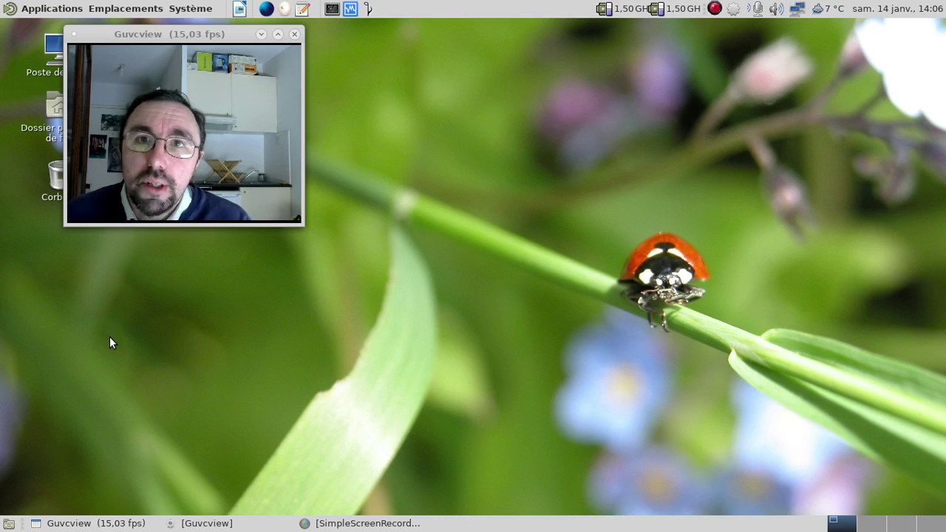
Switch to the Nightly browser and open the MATE release index pub.mate-desktop.org/releases/1.17/
left_click(266, 14)
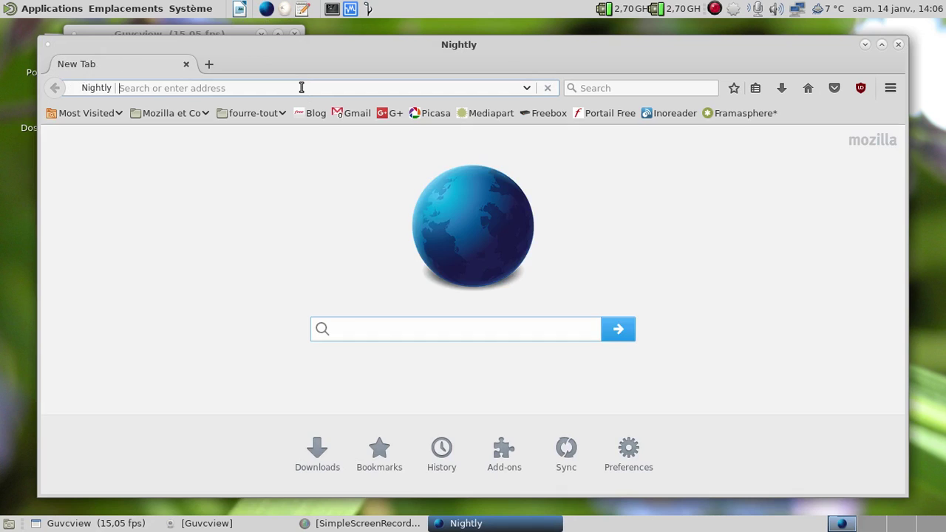
left_click(301, 87)
type("1.17")
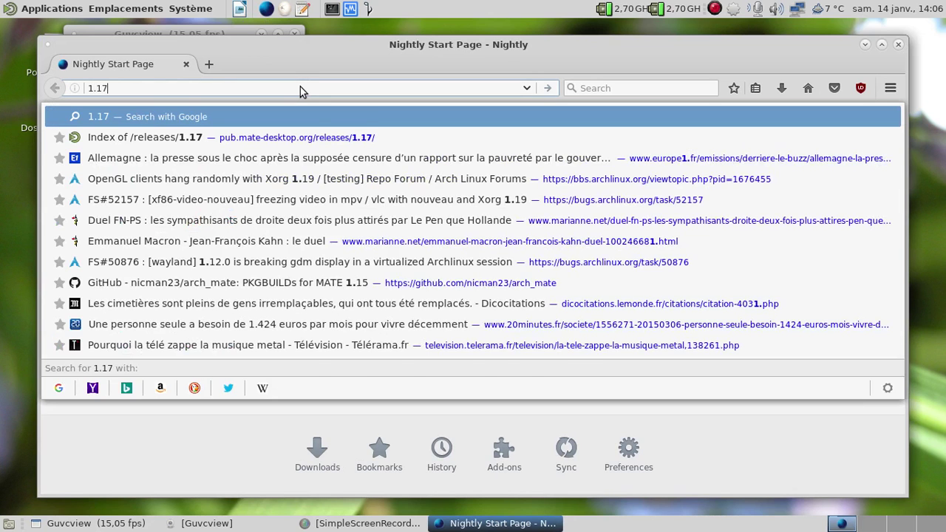
left_click(320, 137)
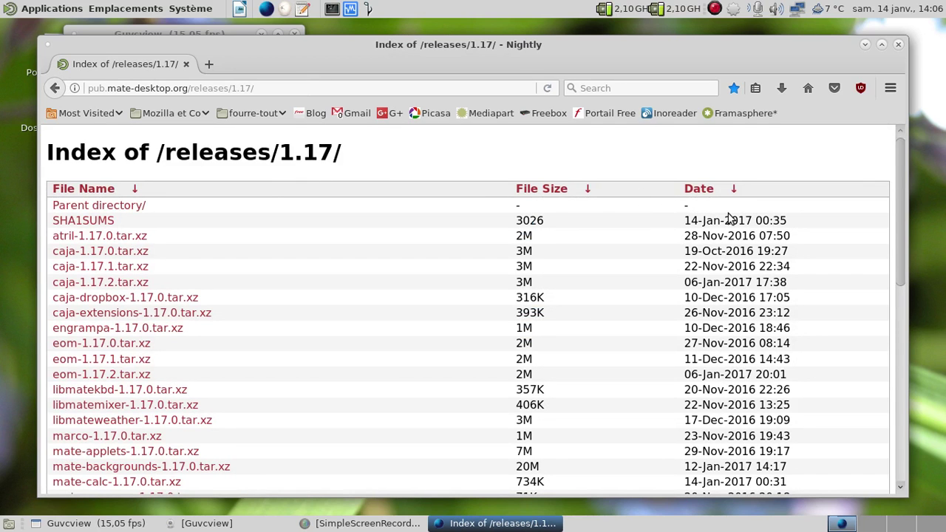
Sort the 1.17 release index by date with the newest files first and look through the package list
left_click(734, 189)
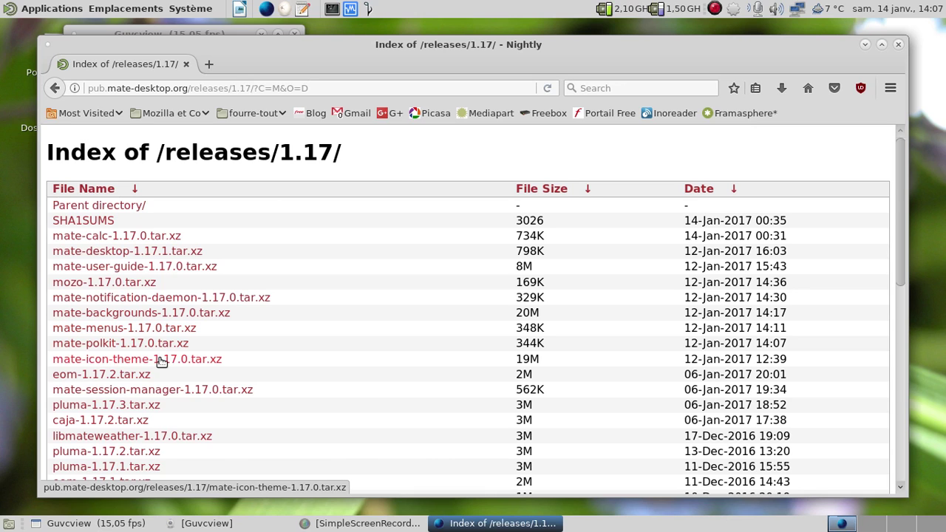
scroll(350, 361, "down", 8)
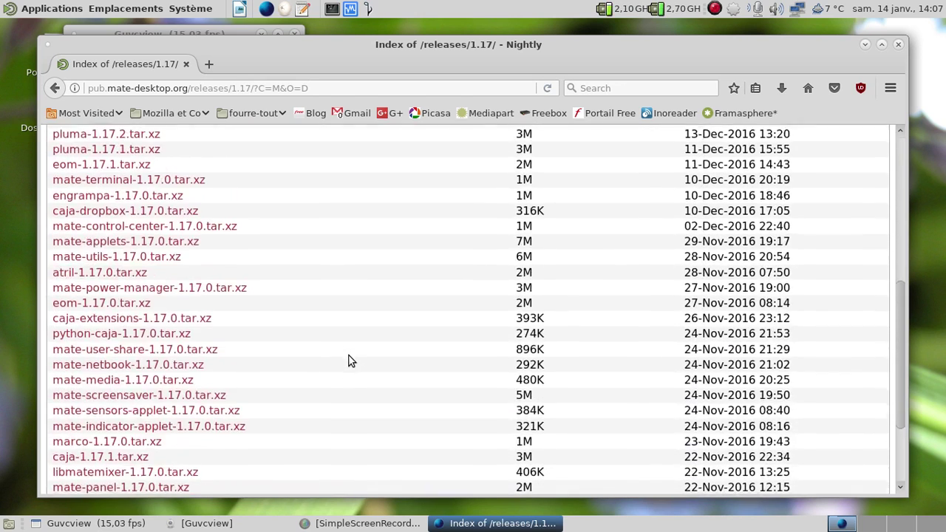
scroll(350, 361, "down", 3)
scroll(351, 361, "up", 10)
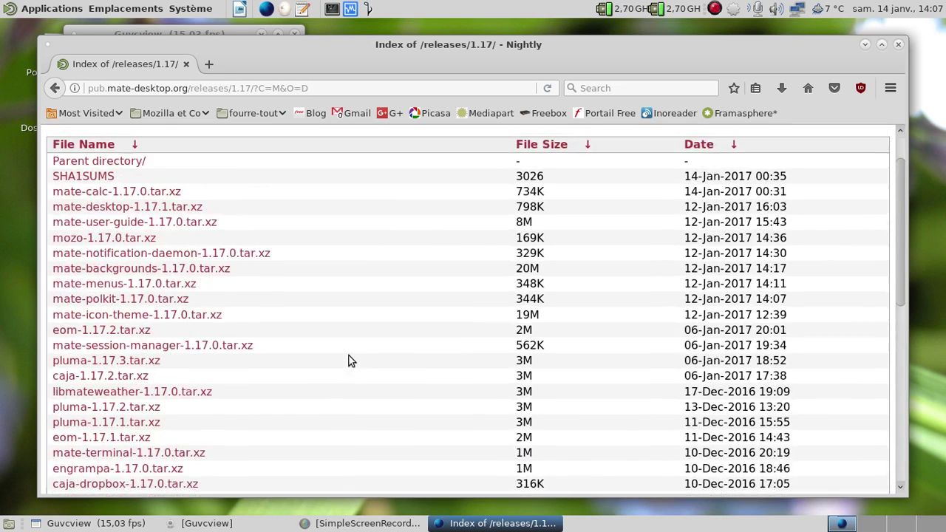
scroll(351, 360, "up", 2)
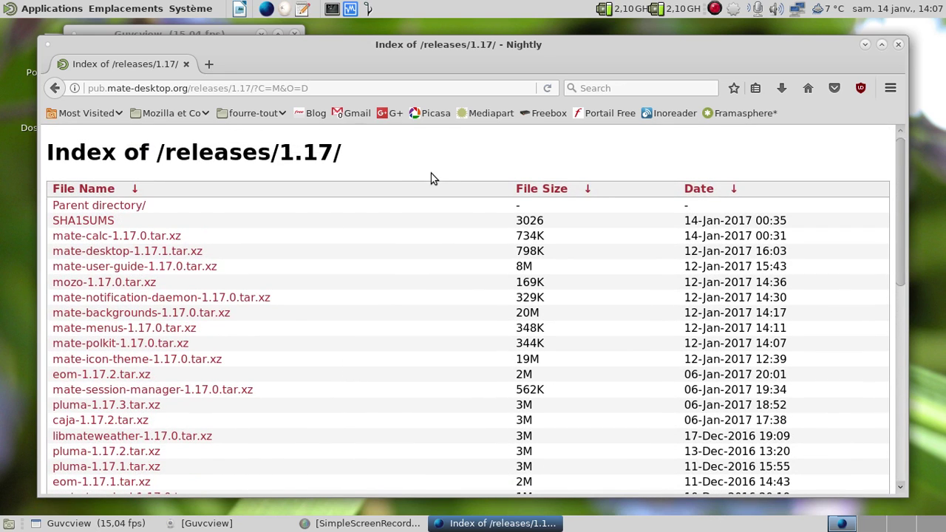
Open the mate-desktop.org home page in a new browser tab
left_click(217, 60)
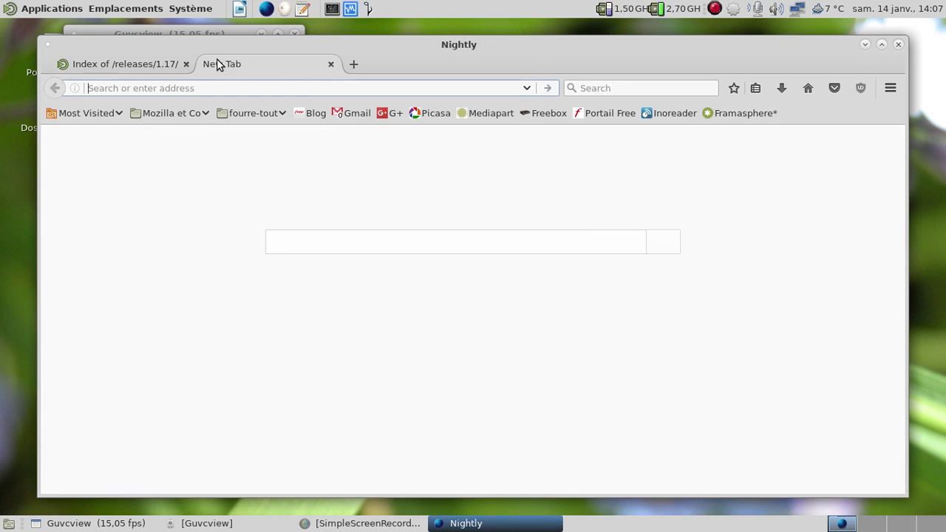
type("mate-desk")
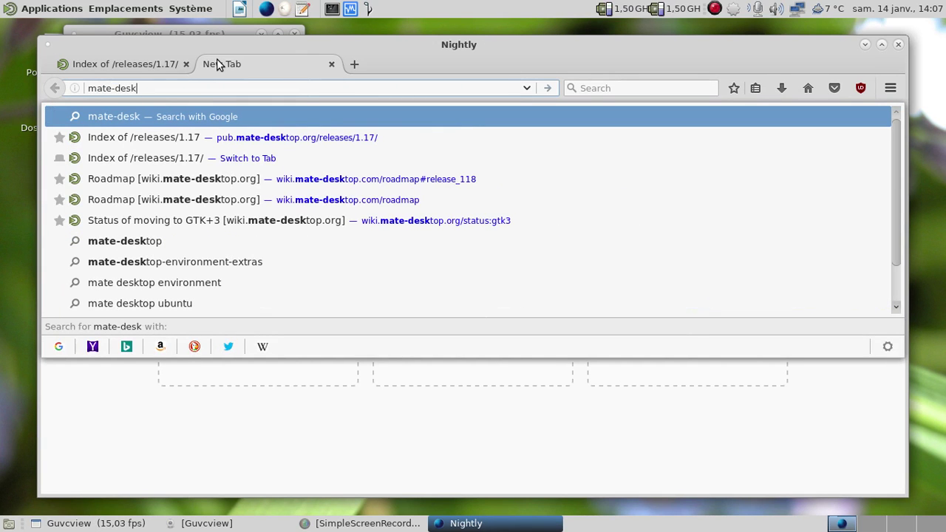
type("top.")
key("Escape")
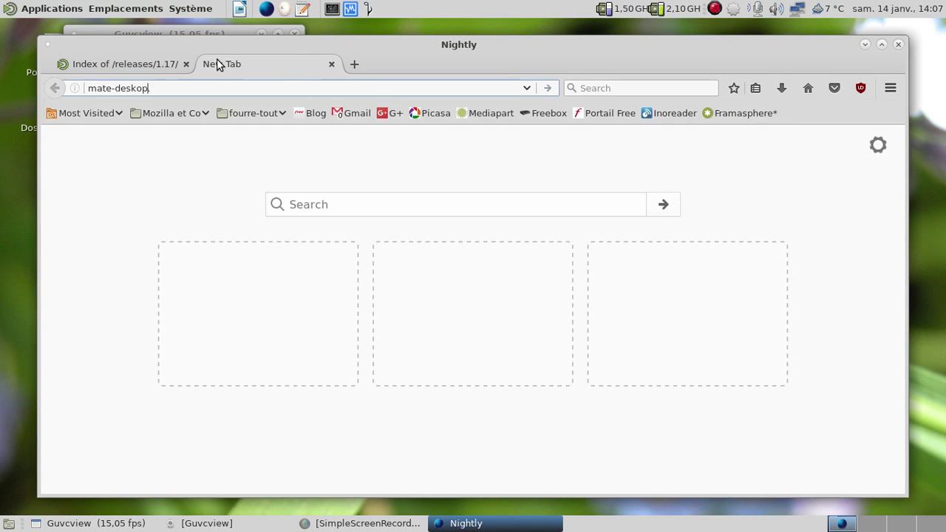
type("org")
key("Return")
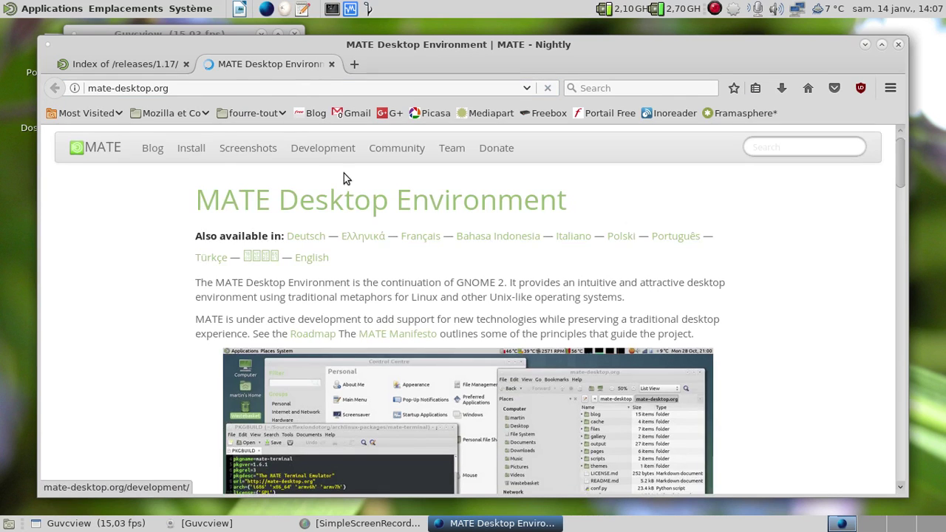
Look over the news on the MATE home page, and close its tab and the browser
scroll(357, 187, "down", 5)
scroll(357, 187, "down", 4)
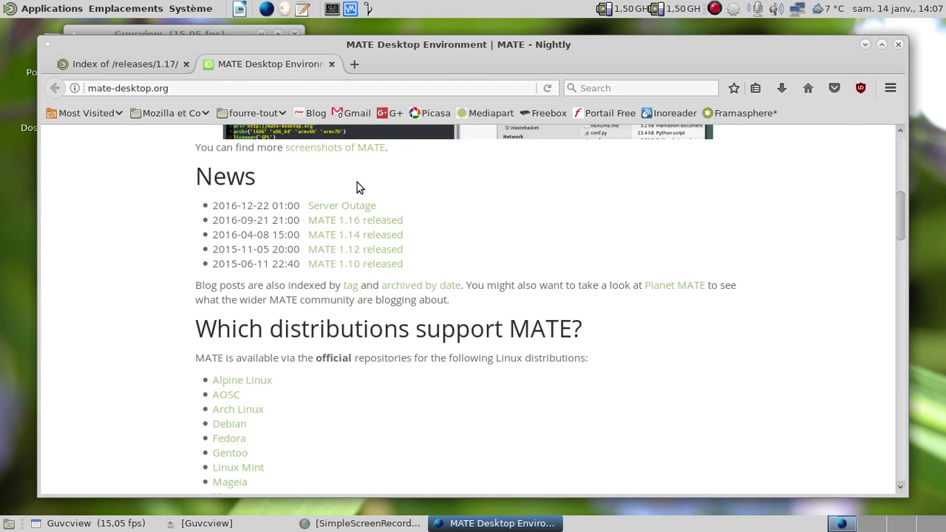
scroll(357, 185, "up", 9)
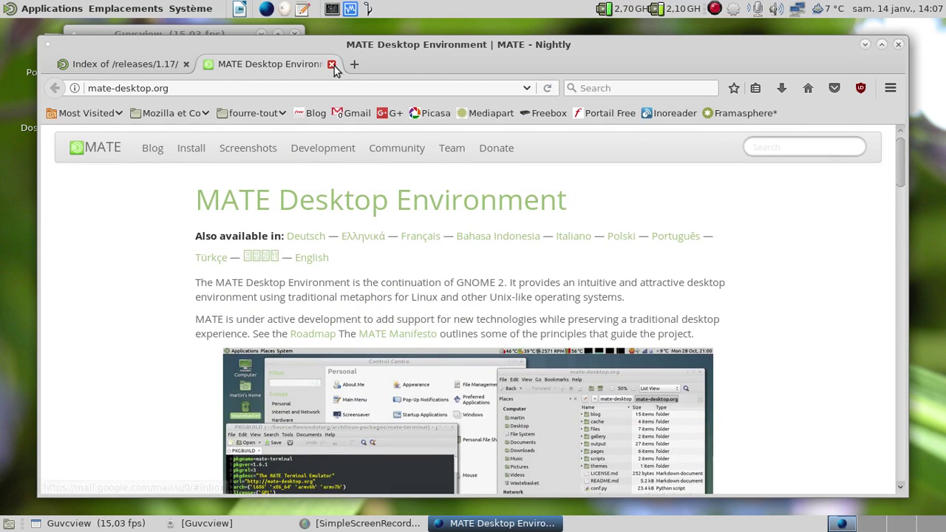
left_click(331, 64)
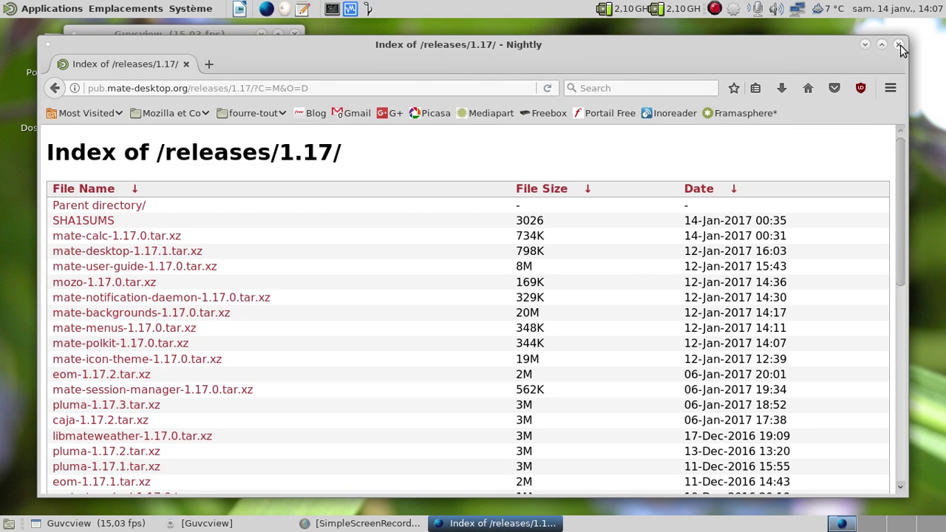
left_click(900, 46)
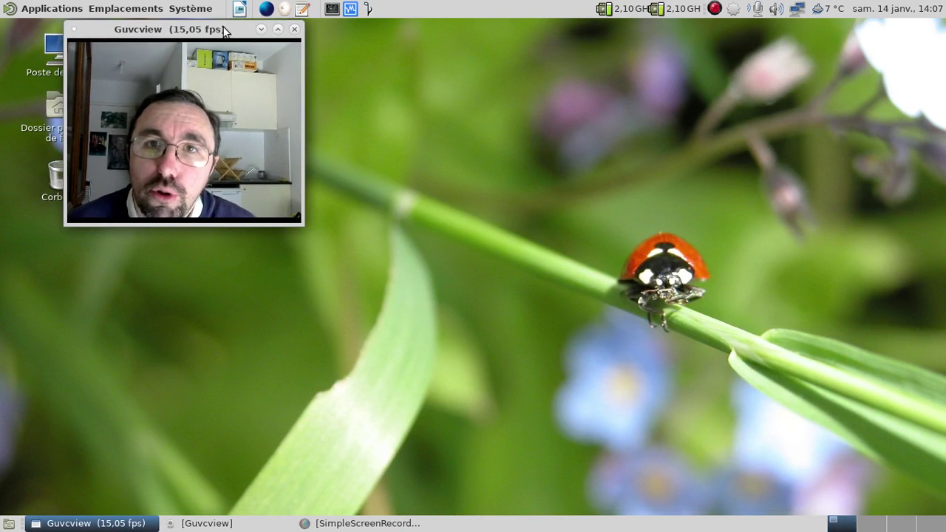
Move the Guvcview webcam window off the desktop icons and clear the list of recent documents
left_click_drag(233, 33, 377, 46)
left_click(46, 8)
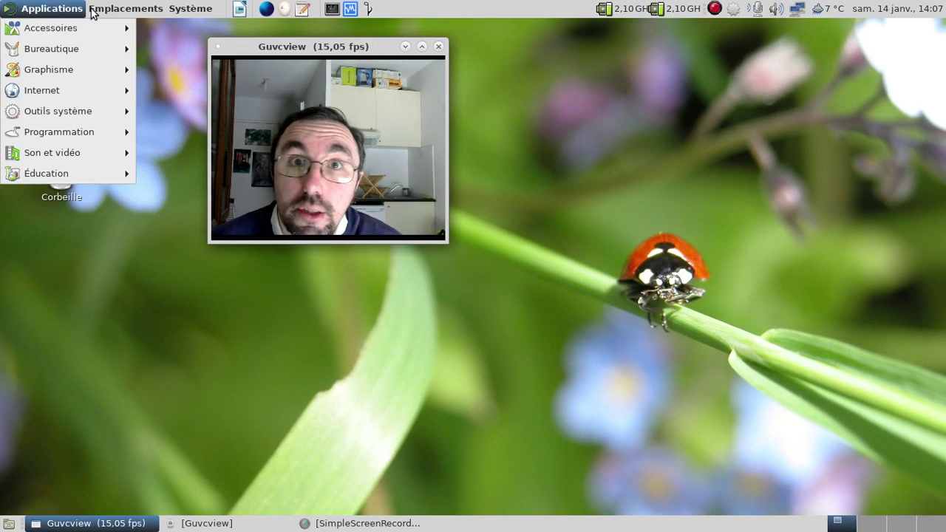
mouse_move(111, 10)
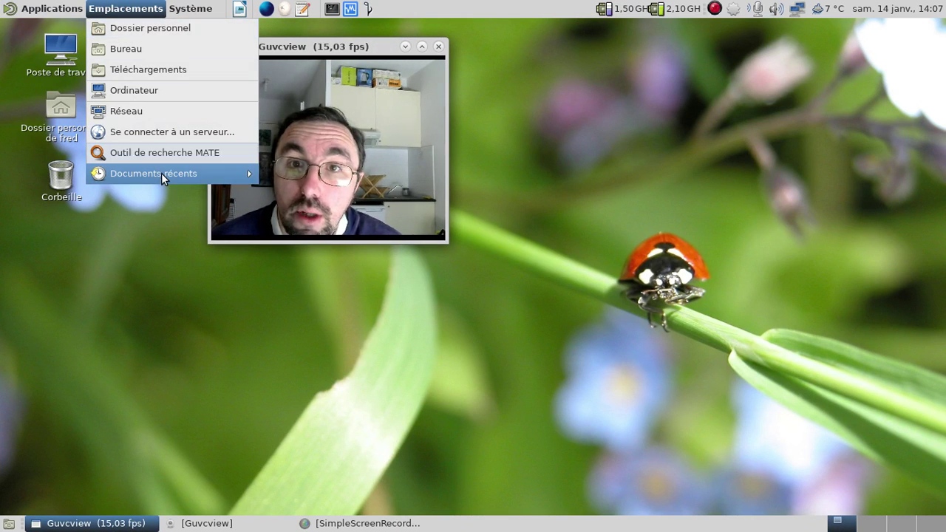
mouse_move(162, 174)
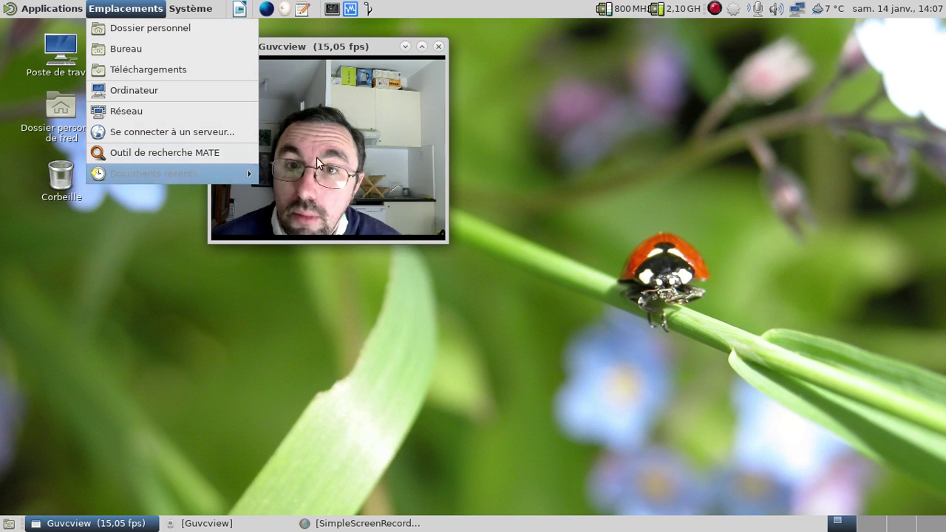
left_click(303, 295)
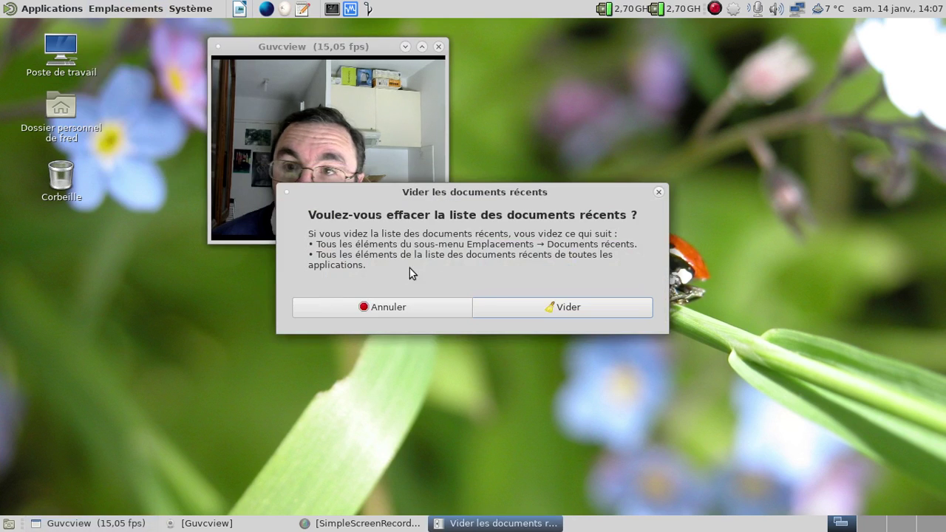
left_click(518, 313)
Browse the system preference categories, open the Control Centre, and look through its groups of settings
left_click(179, 7)
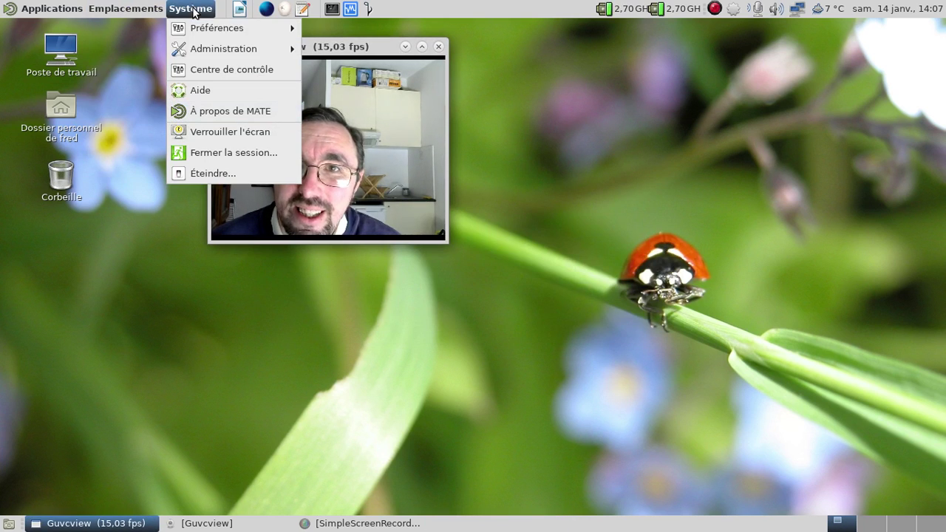
mouse_move(233, 33)
mouse_move(342, 42)
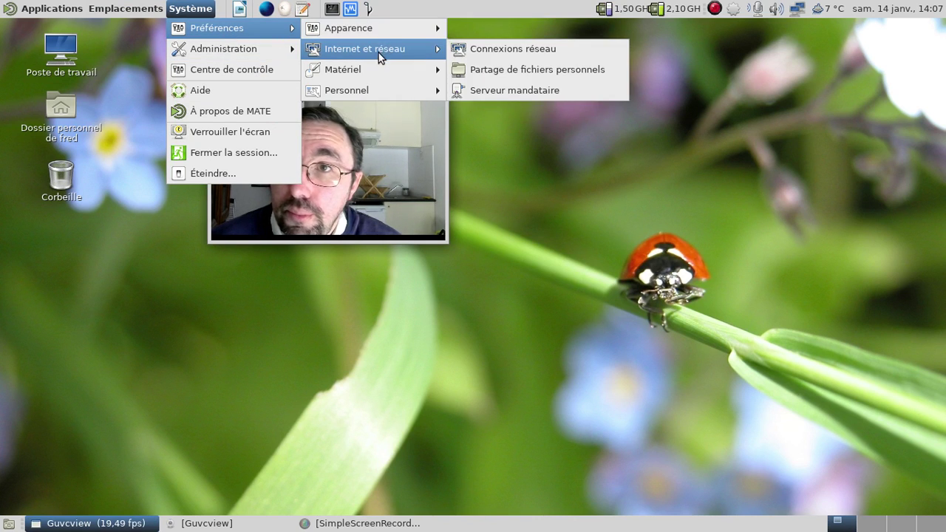
left_click(239, 66)
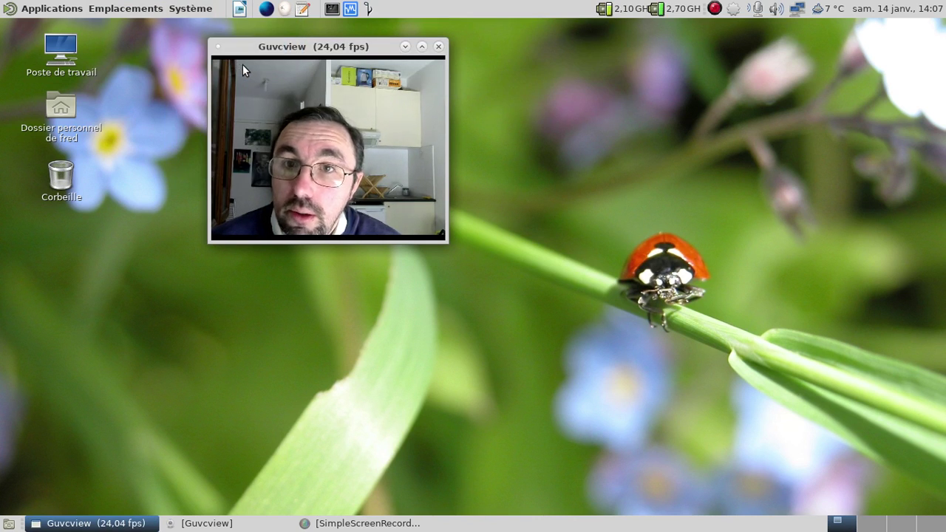
scroll(658, 139, "down", 5)
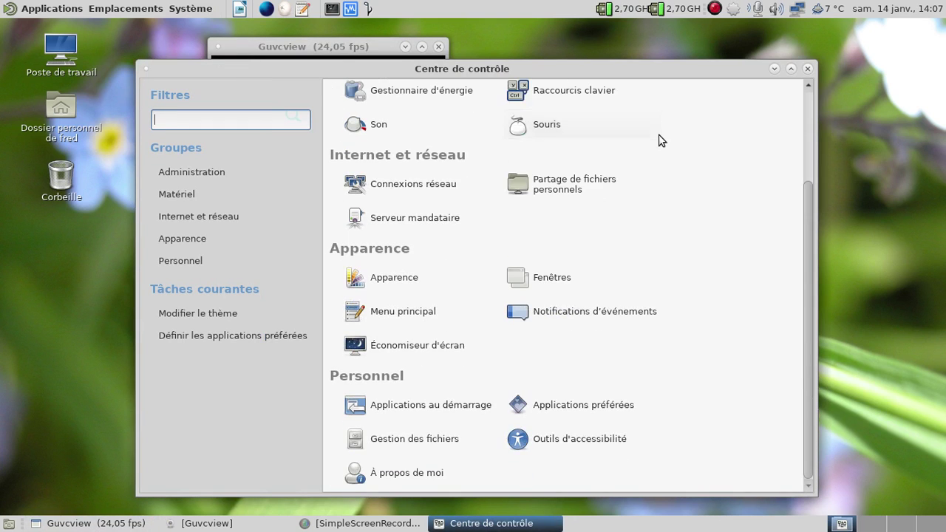
scroll(659, 140, "up", 5)
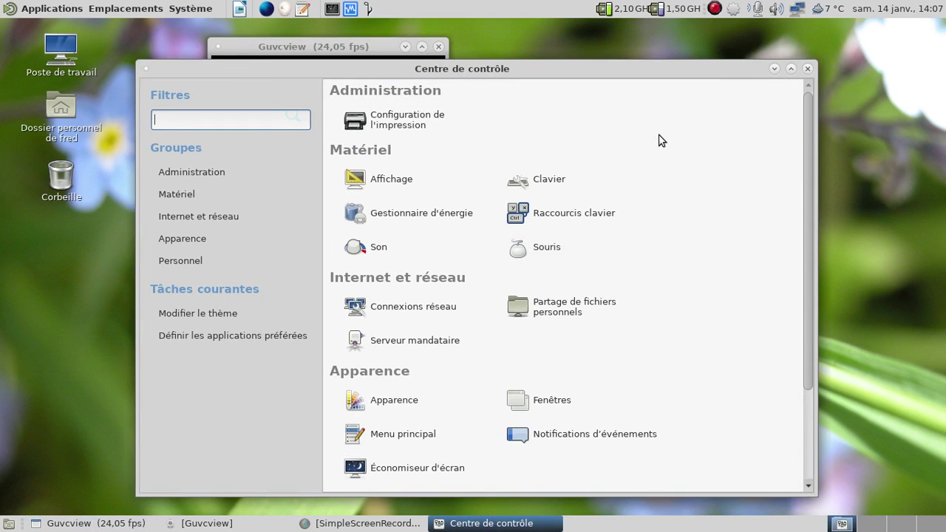
scroll(659, 140, "down", 5)
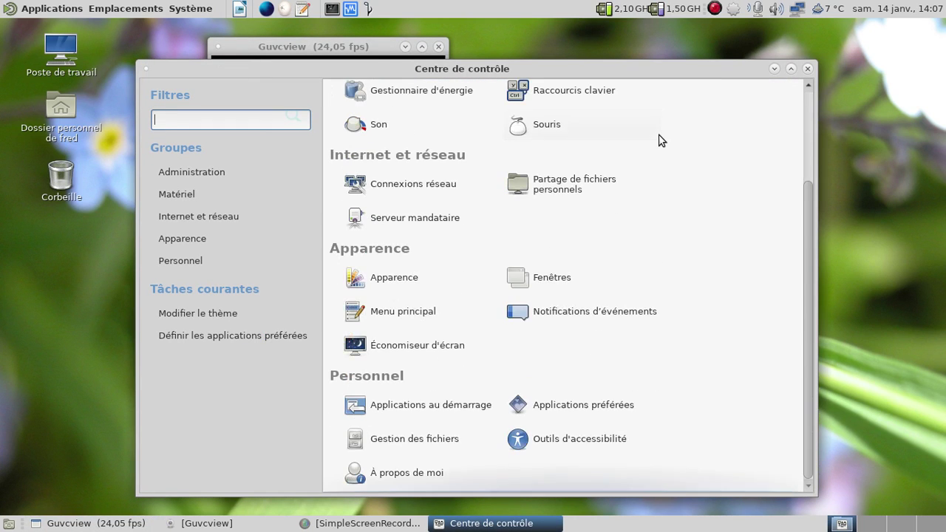
Open the appearance preferences and look through the available themes and desktop backgrounds
left_click(411, 283)
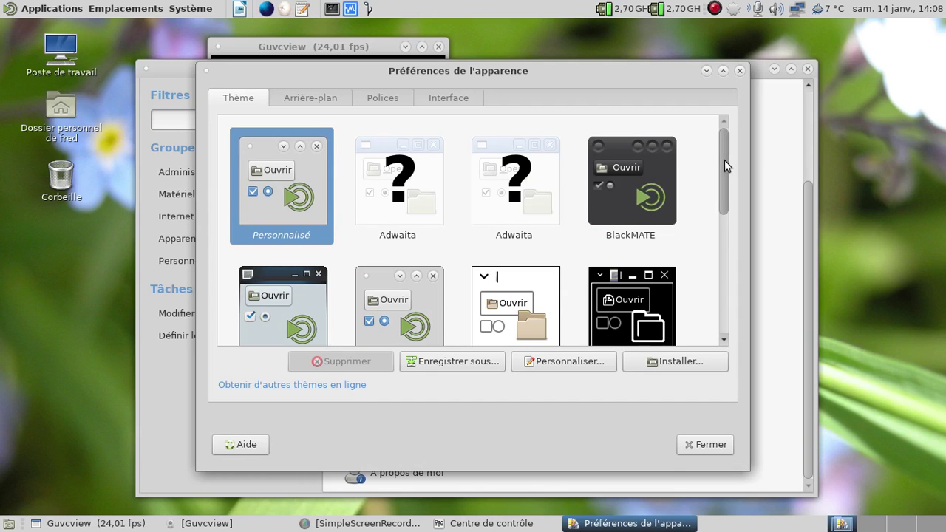
left_click_drag(724, 160, 711, 134)
left_click(290, 102)
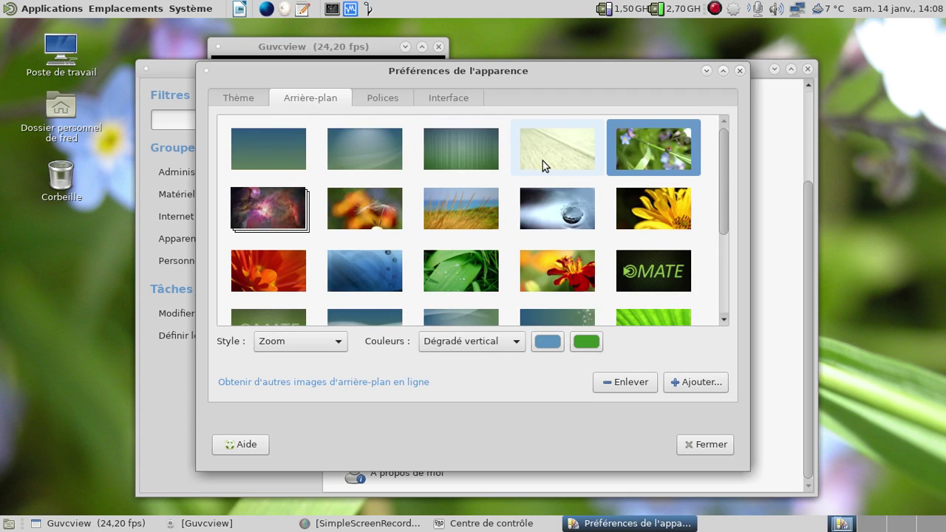
scroll(543, 161, "down", 5)
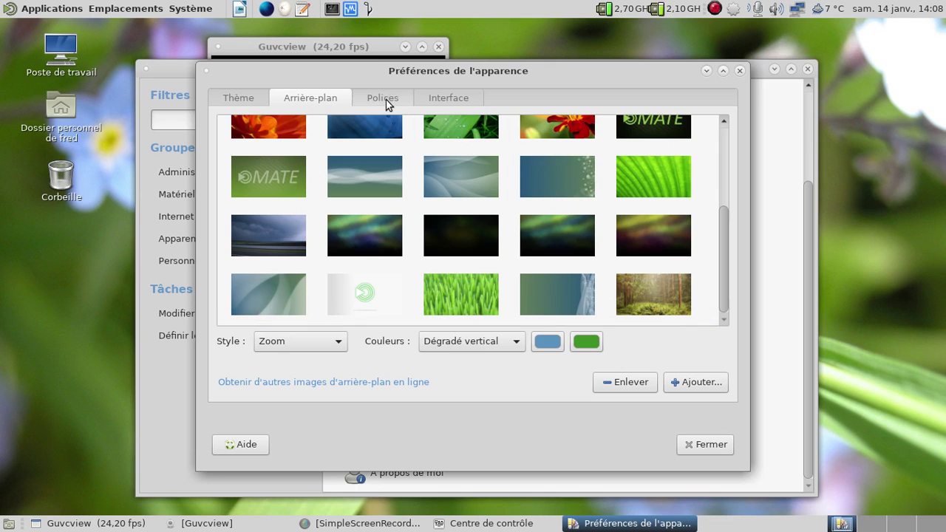
Set the font rendering to subpixel smoothing (LCD) and close the appearance preferences and the Control Centre
left_click(396, 103)
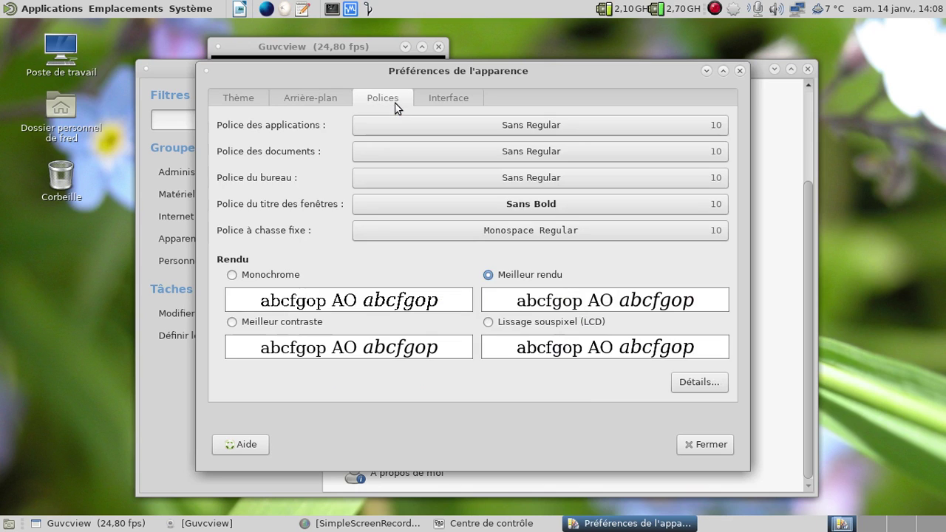
left_click(453, 102)
left_click(387, 99)
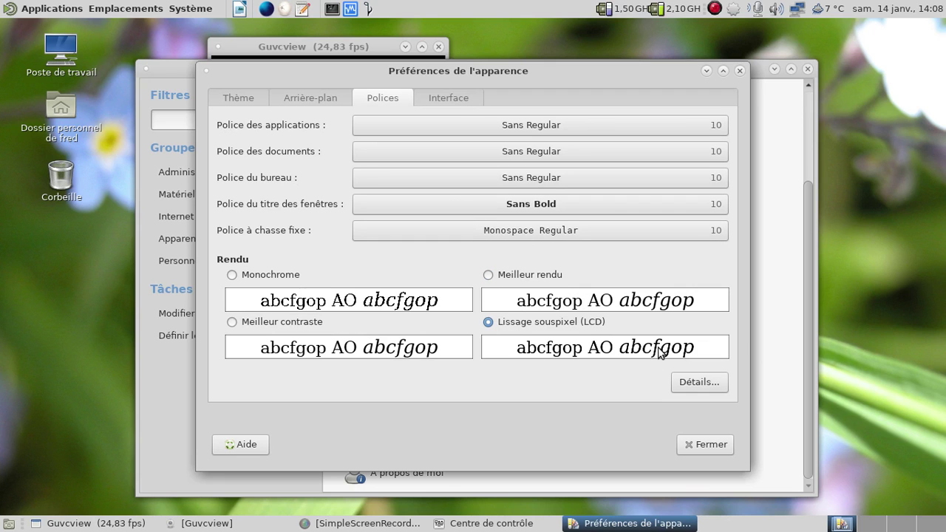
left_click(703, 446)
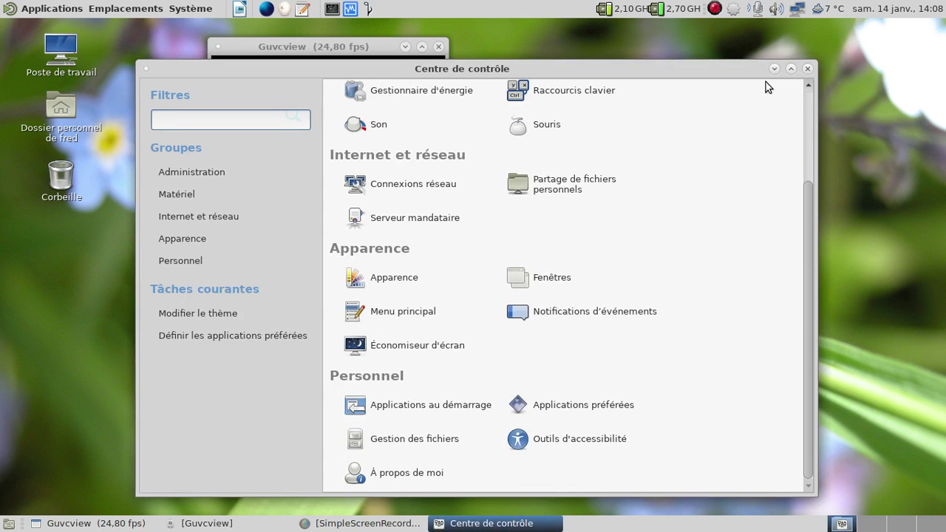
left_click(806, 70)
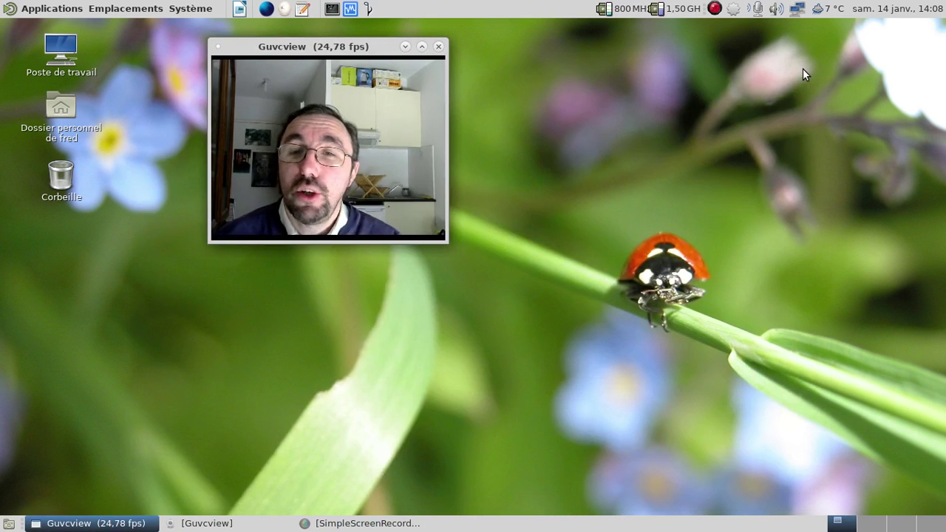